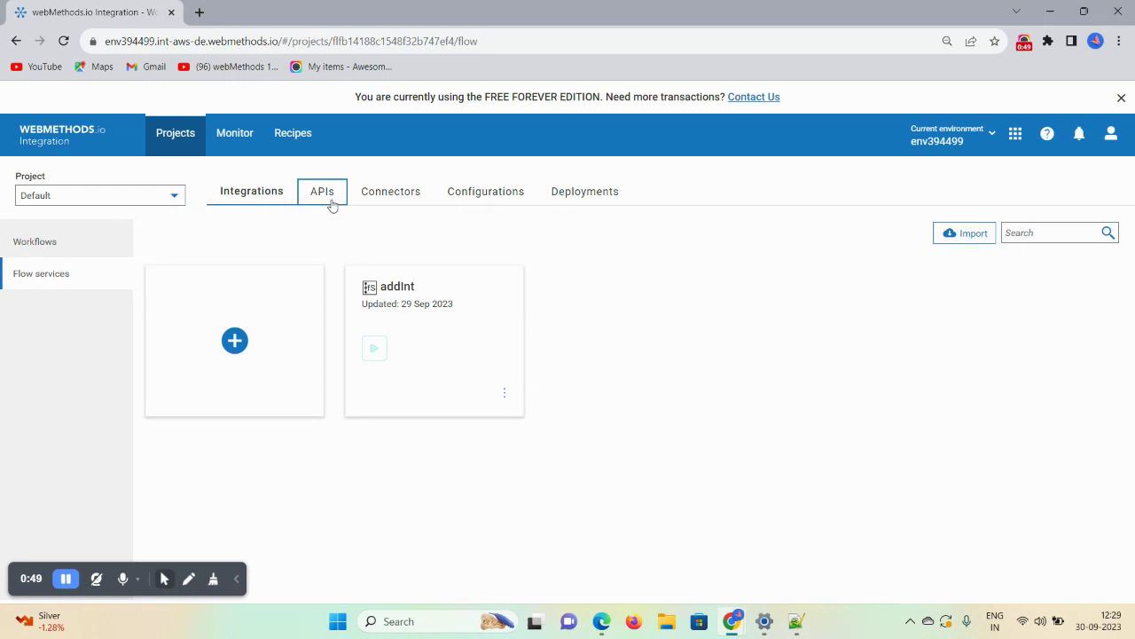
Step: Open the list of document types in the Default project's flow service configurations
left_click(467, 199)
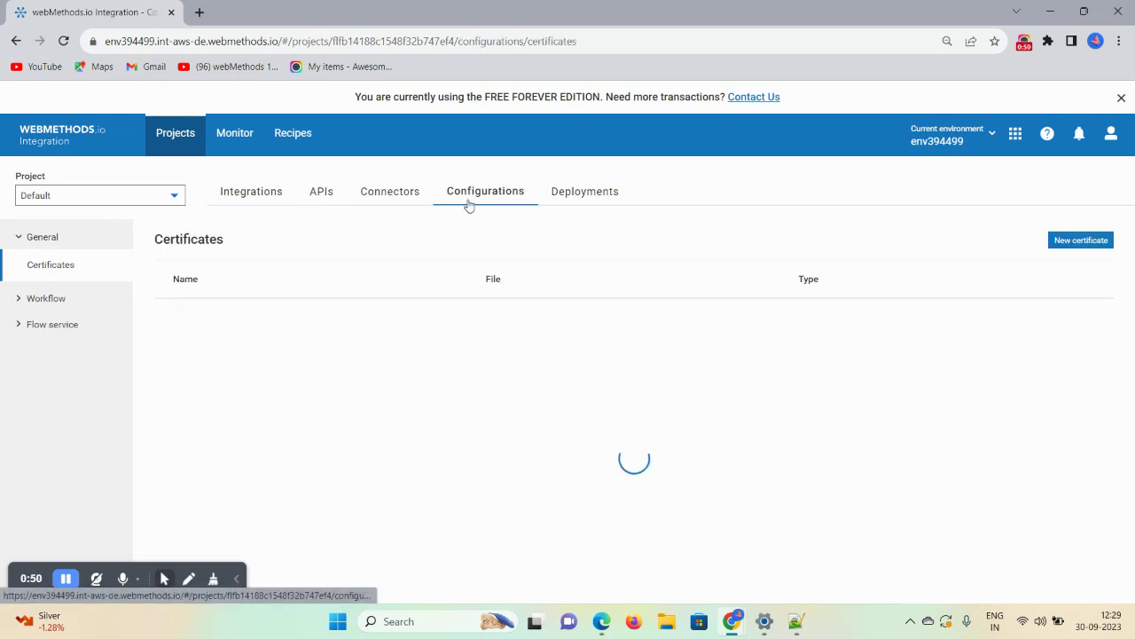
left_click(51, 328)
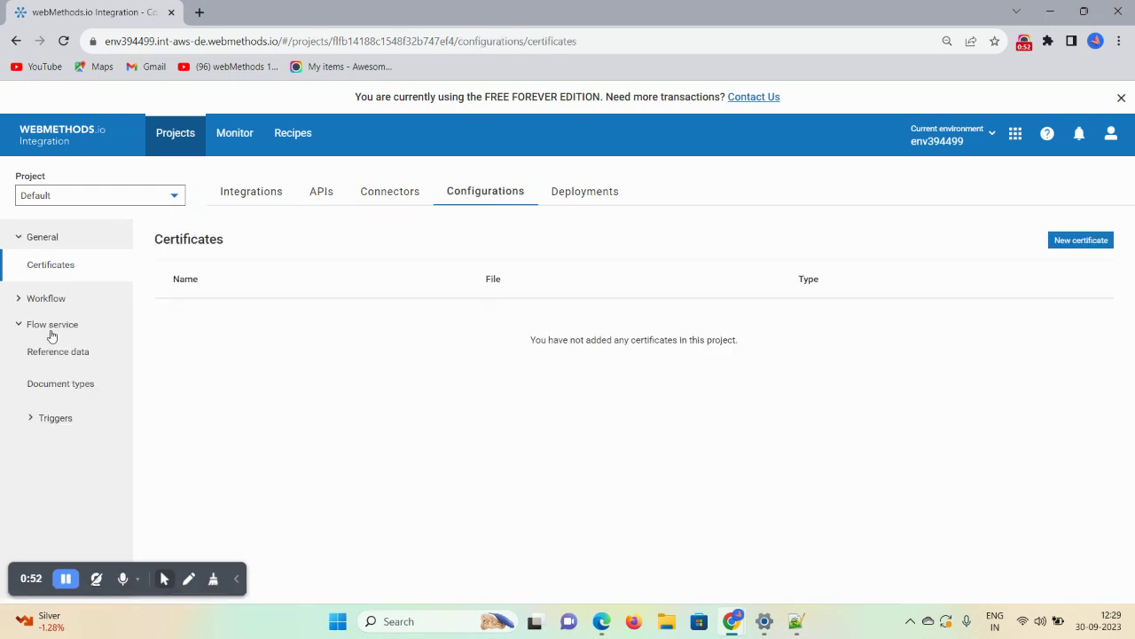
left_click(46, 390)
left_click(865, 240)
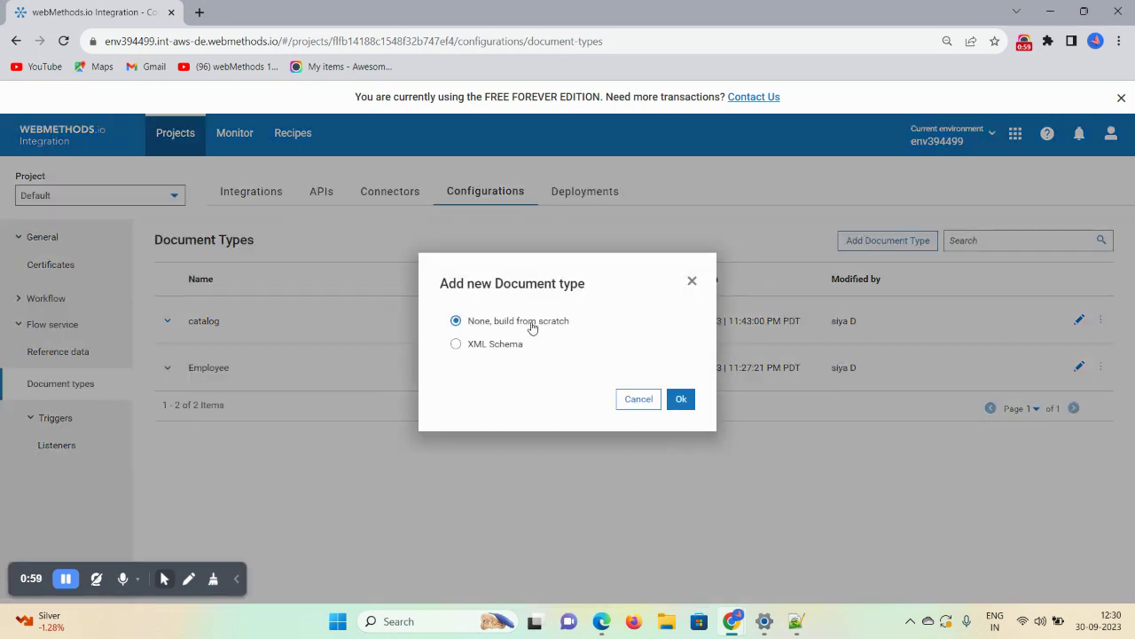
left_click(456, 346)
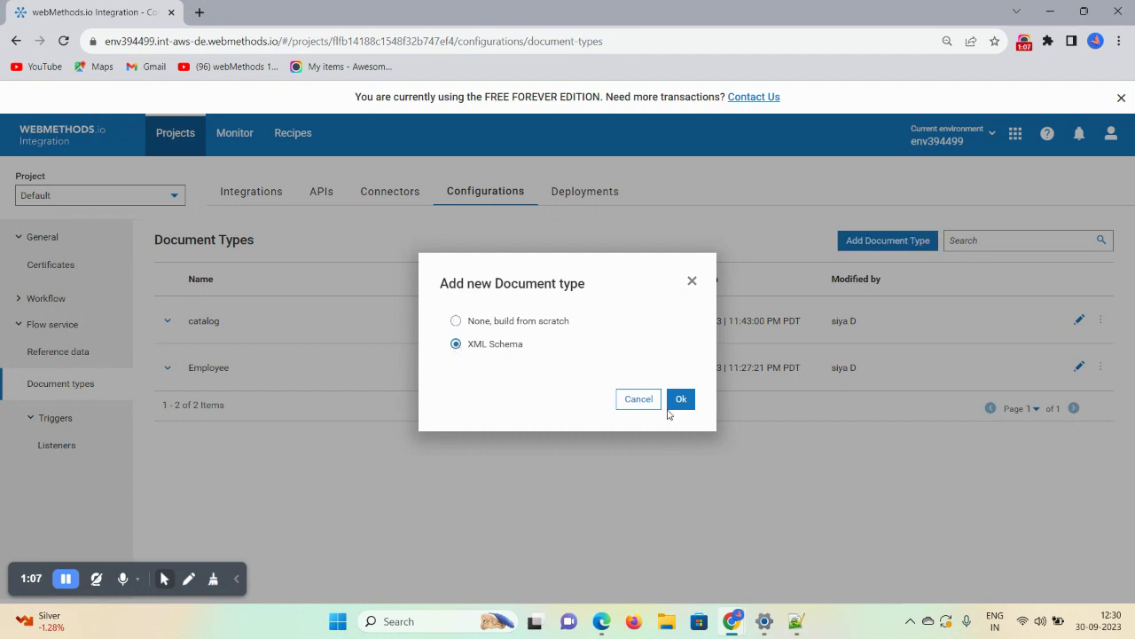
left_click(681, 399)
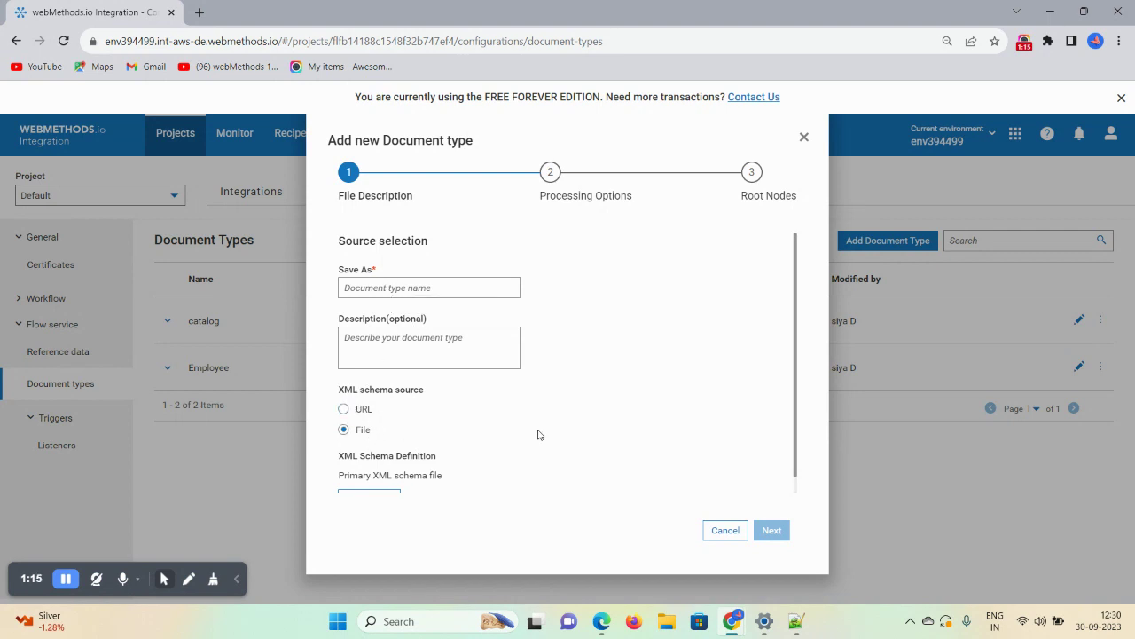
left_click_drag(793, 367, 796, 434)
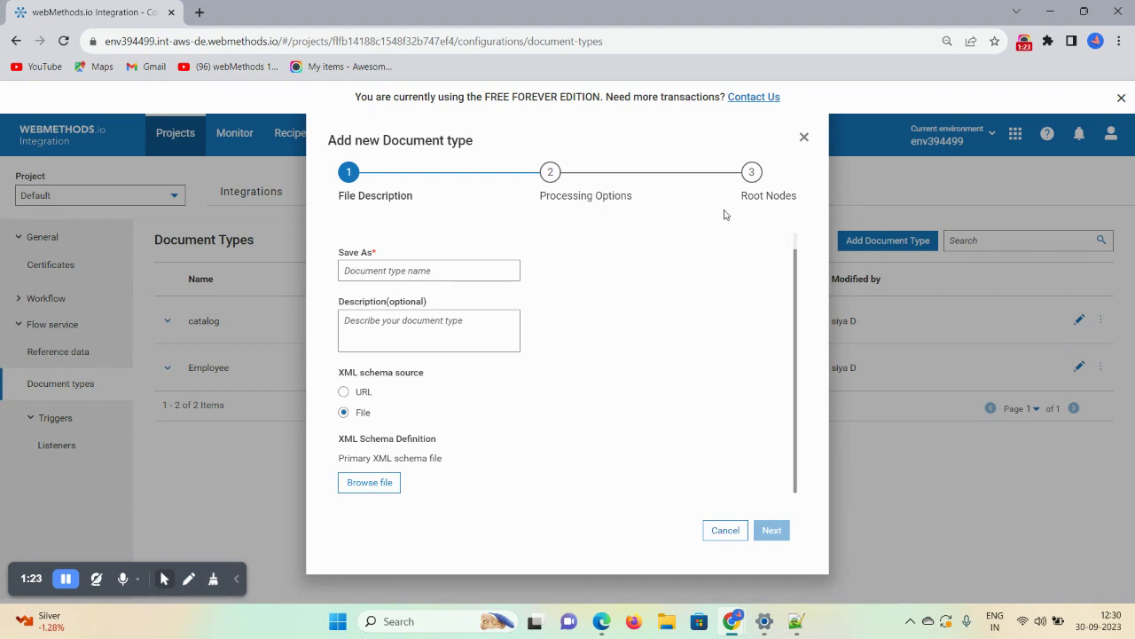
left_click(803, 138)
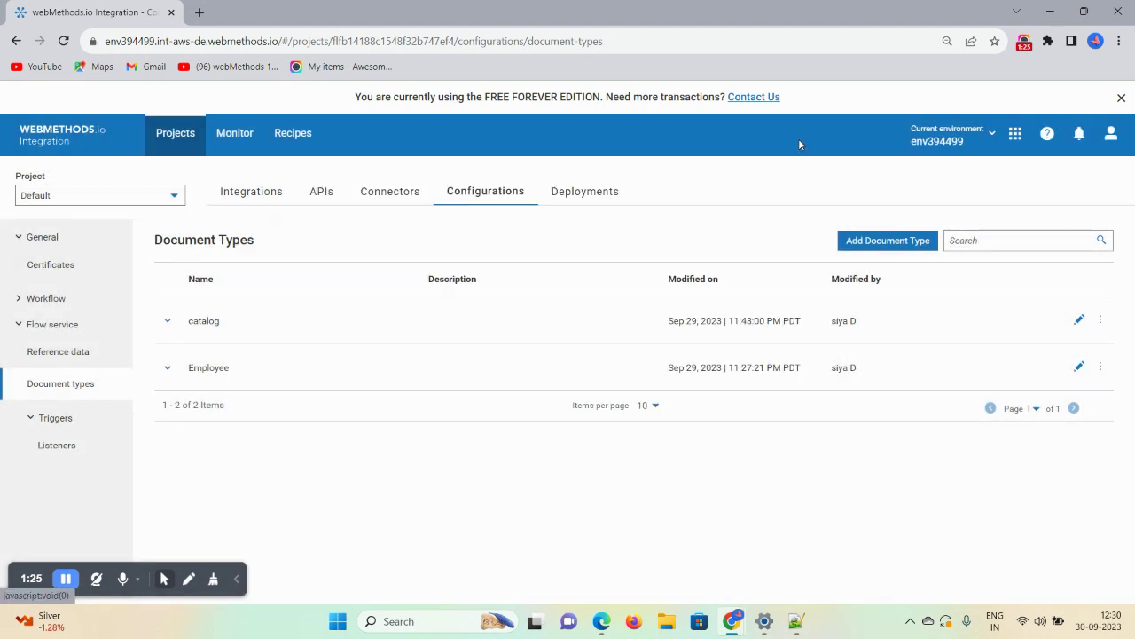
Step: Start a new document type built from scratch and name it BookDetails
left_click(858, 244)
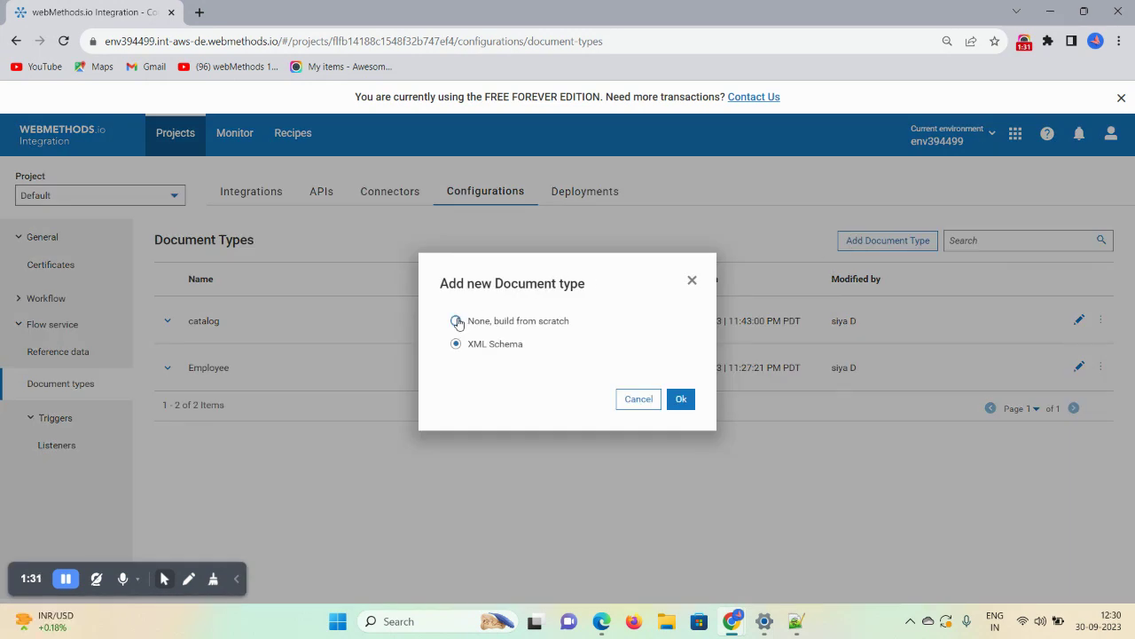
left_click(681, 399)
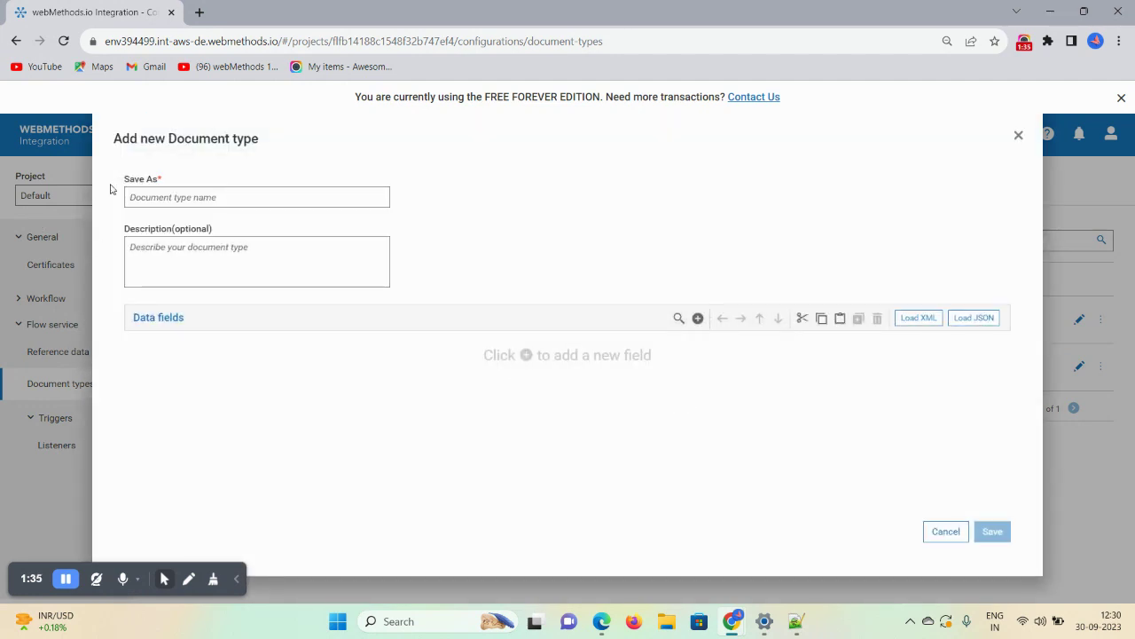
left_click(142, 195)
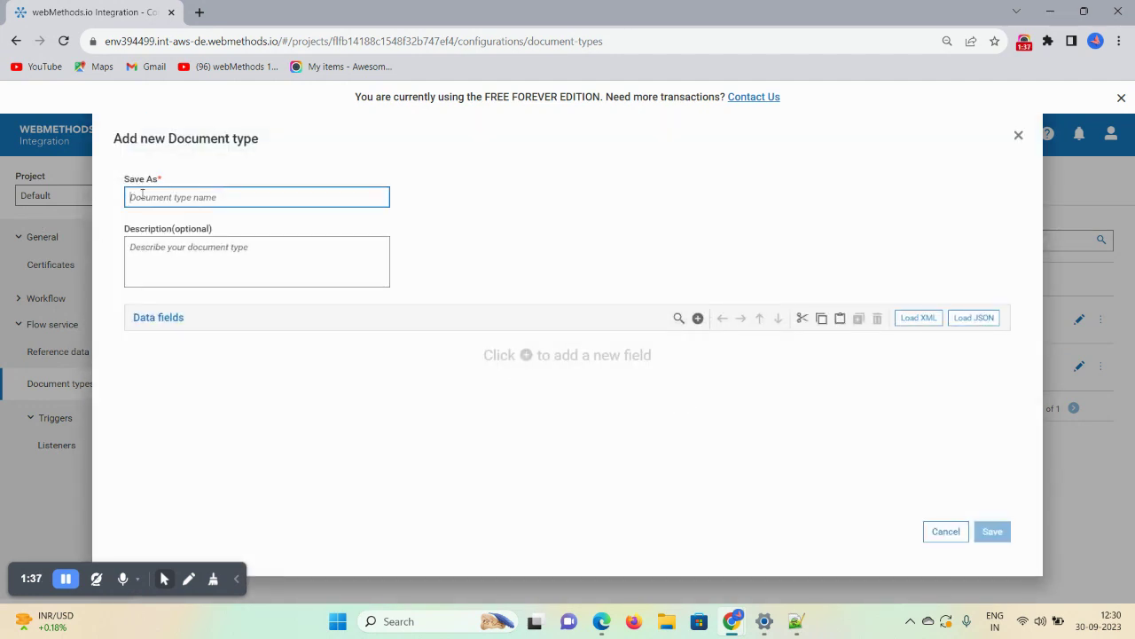
type("BookDetails")
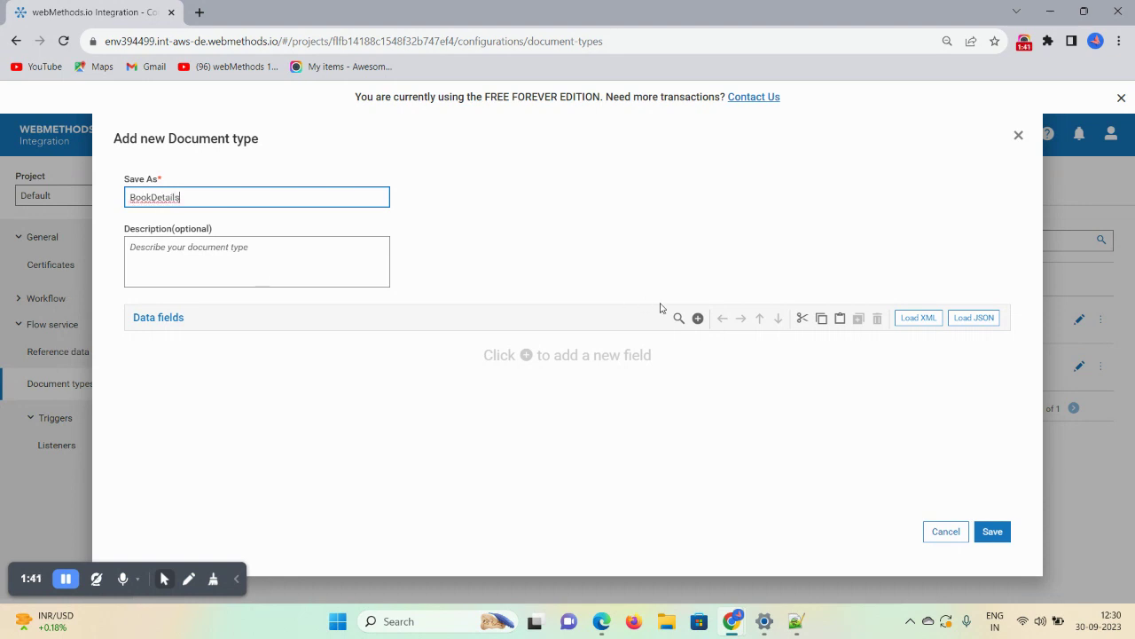
Step: Add a data field named catalog to the BookDetails document type and set its type to Document
left_click(698, 318)
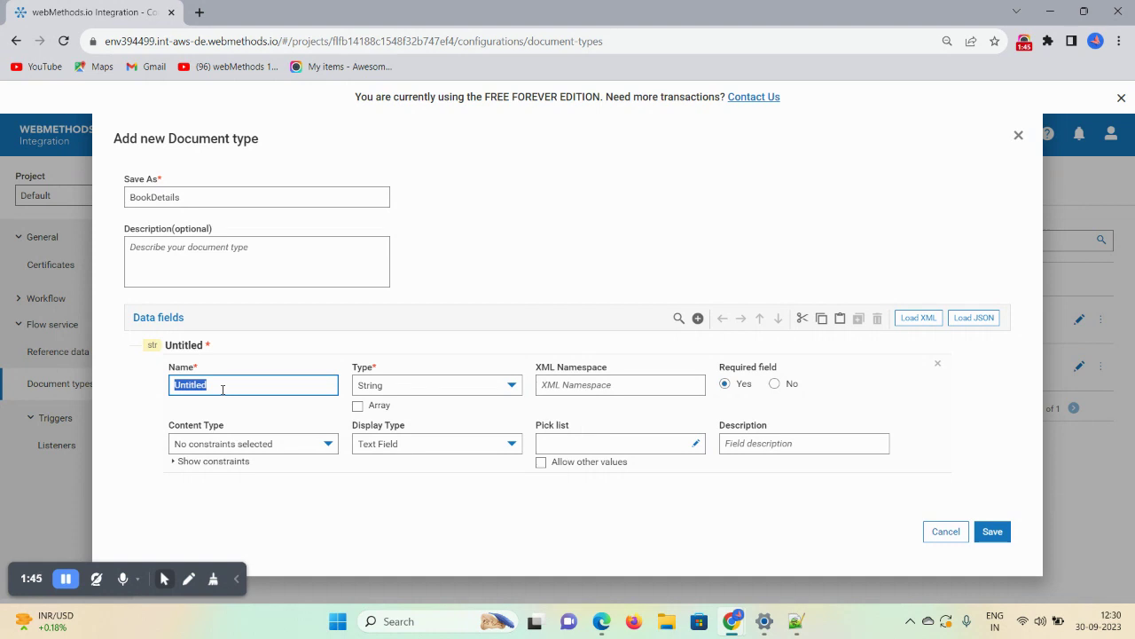
type("catalog")
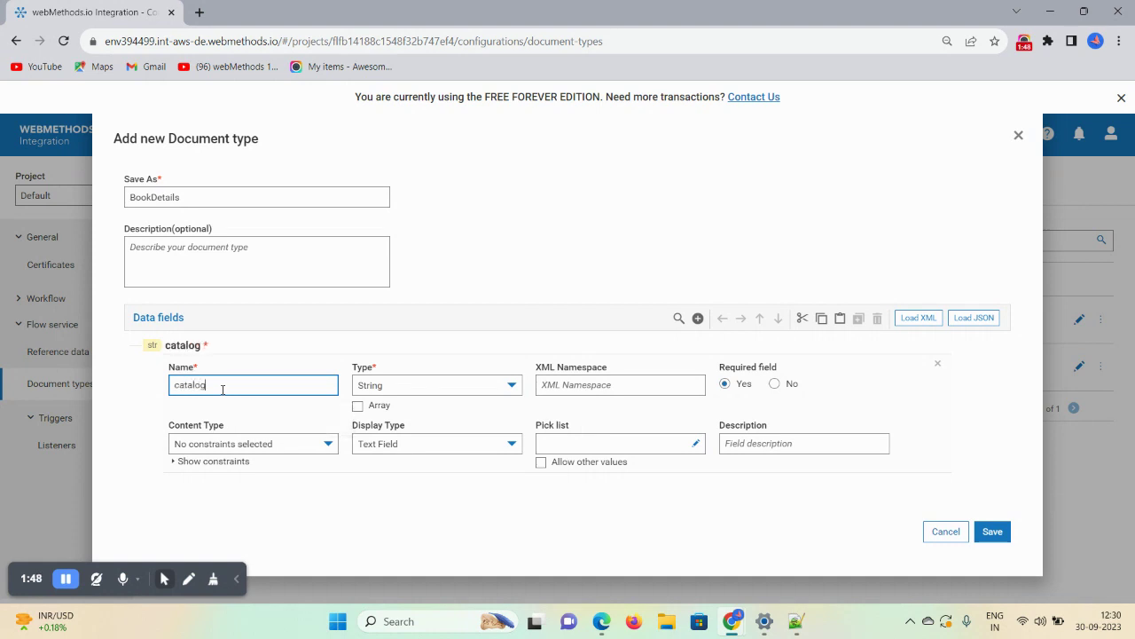
left_click(407, 394)
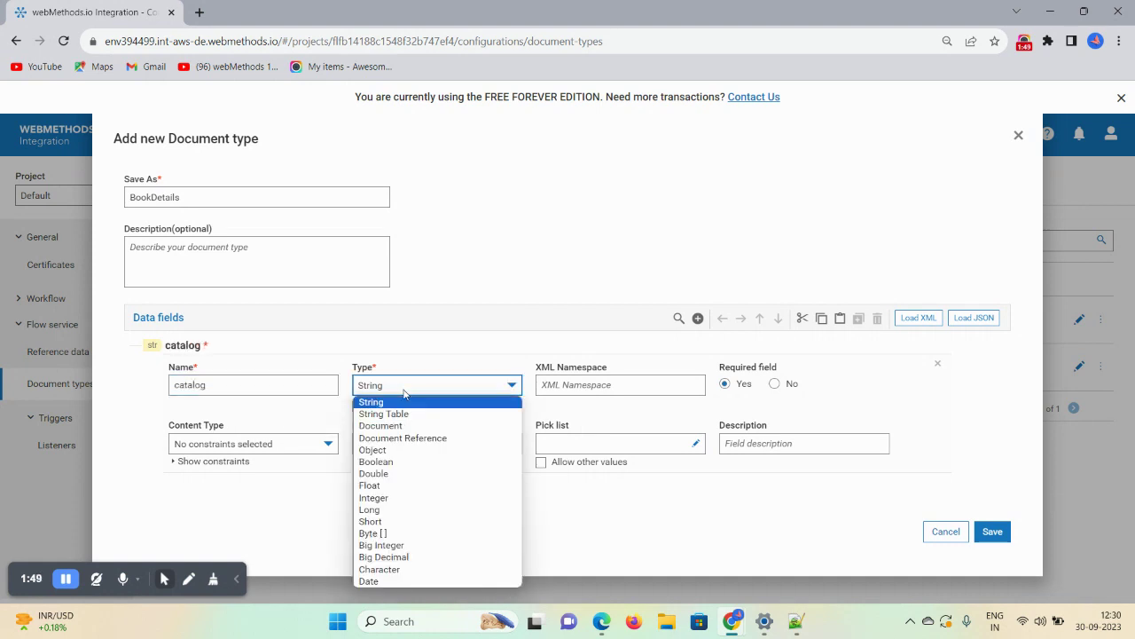
left_click(386, 426)
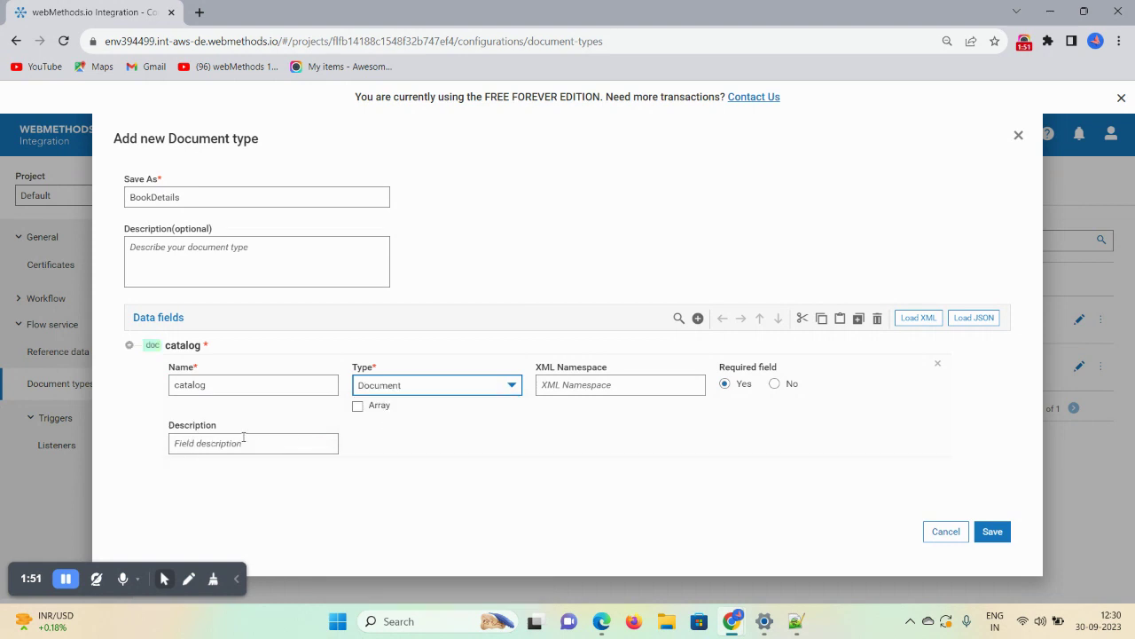
Step: Add a String field named id inside the catalog document
left_click(698, 318)
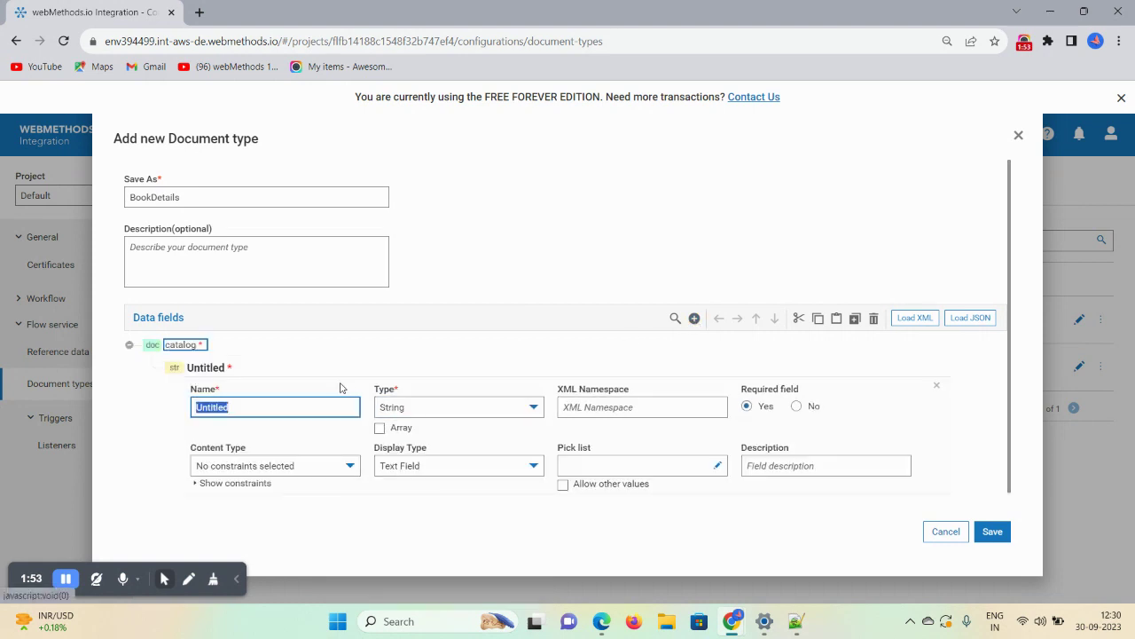
type("boo")
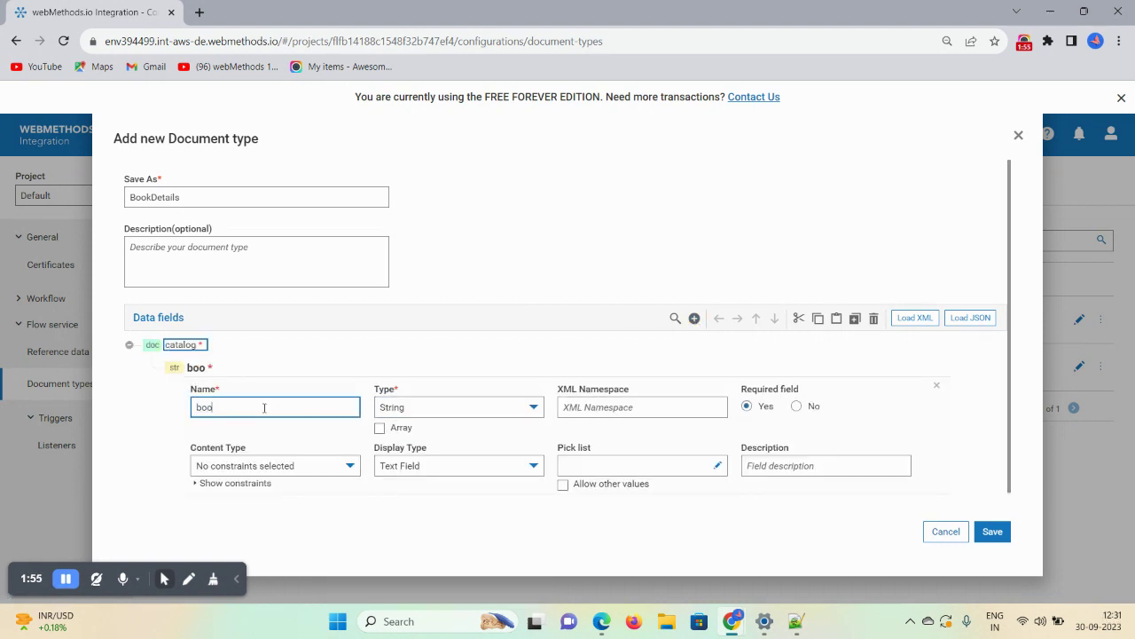
key("BackSpace")
key("BackSpace")
key("BackSpace")
type("id")
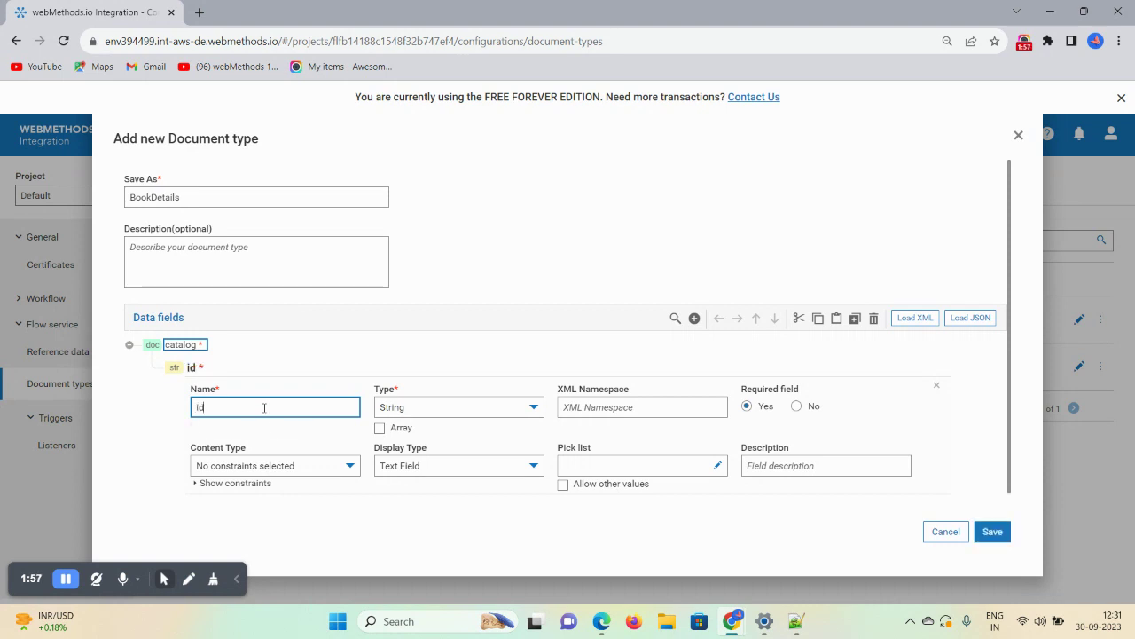
Step: Add the String fields author and title inside the catalog document and save the document type
left_click(696, 320)
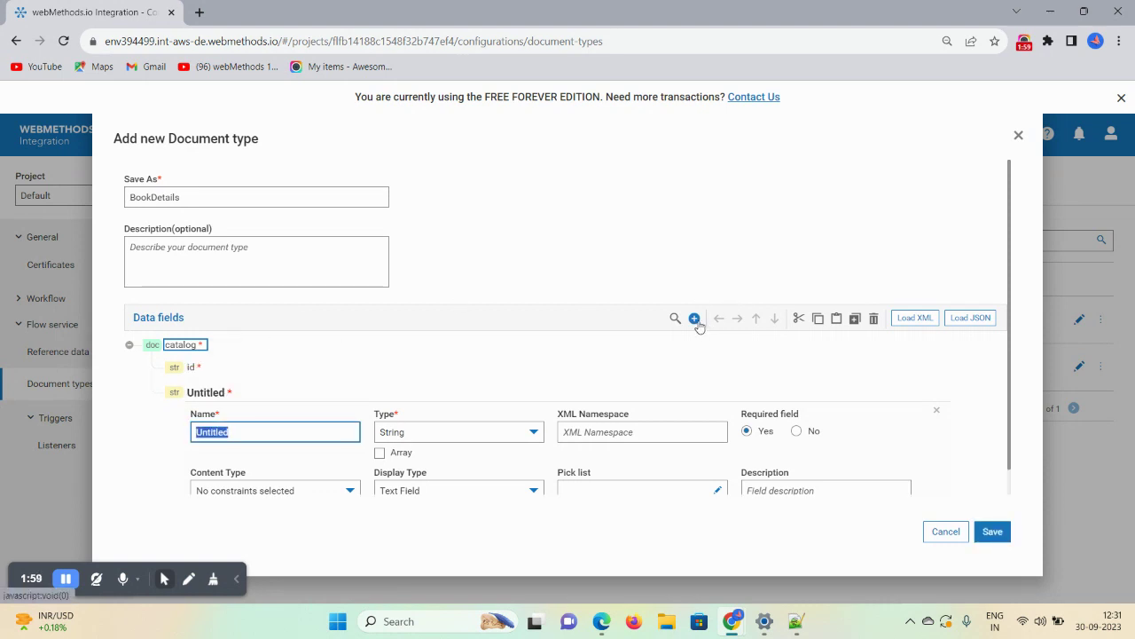
type("author")
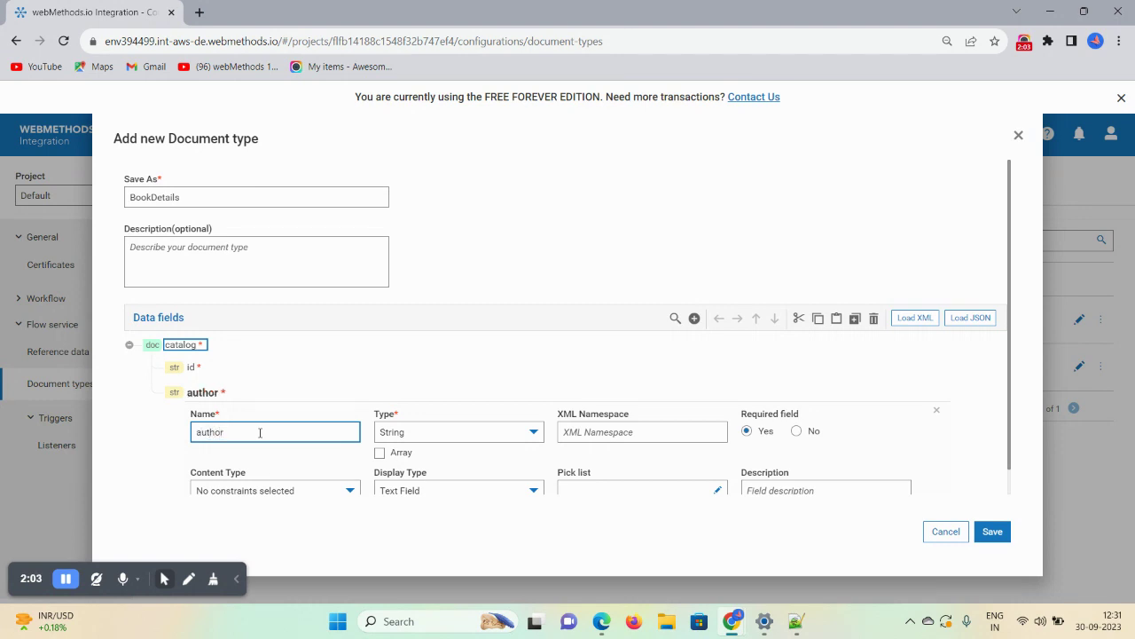
left_click(695, 319)
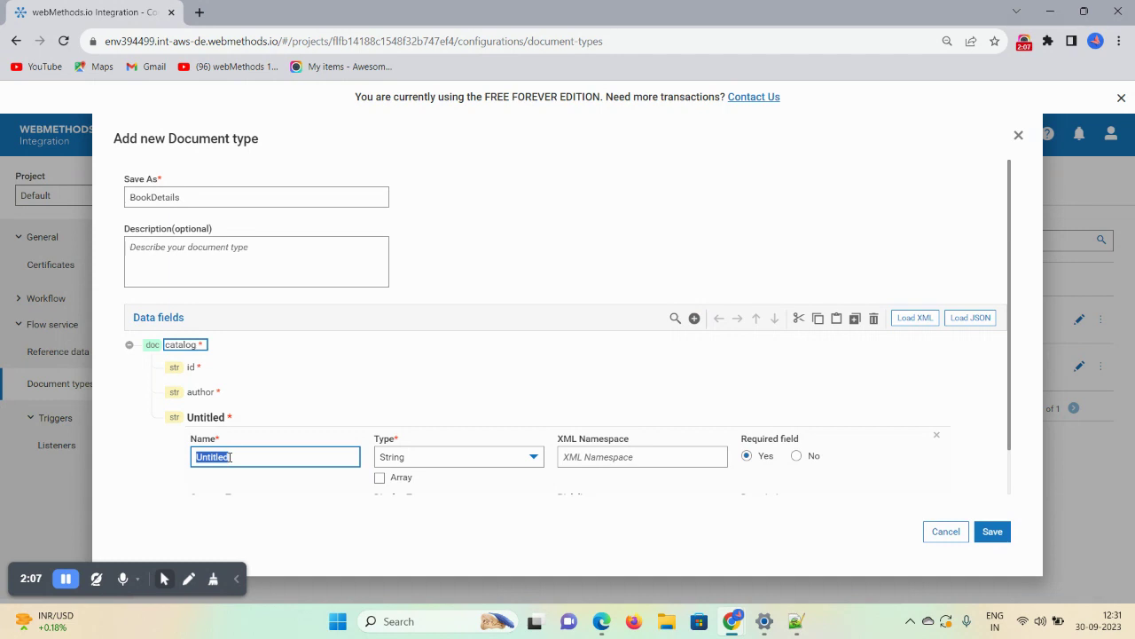
type("title")
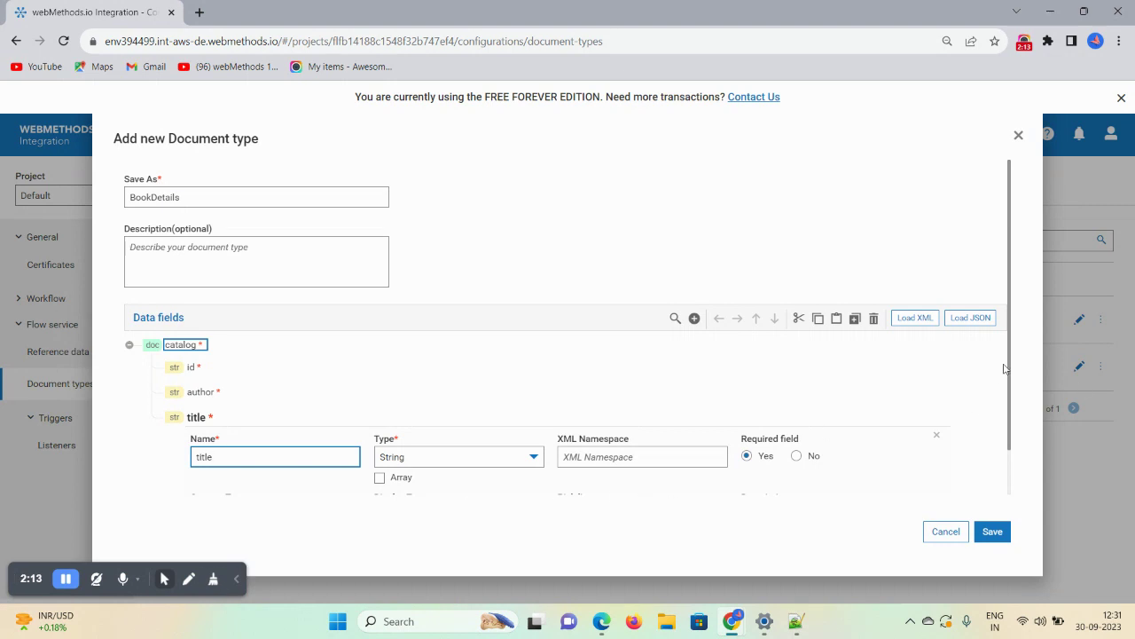
left_click_drag(1012, 371, 1012, 427)
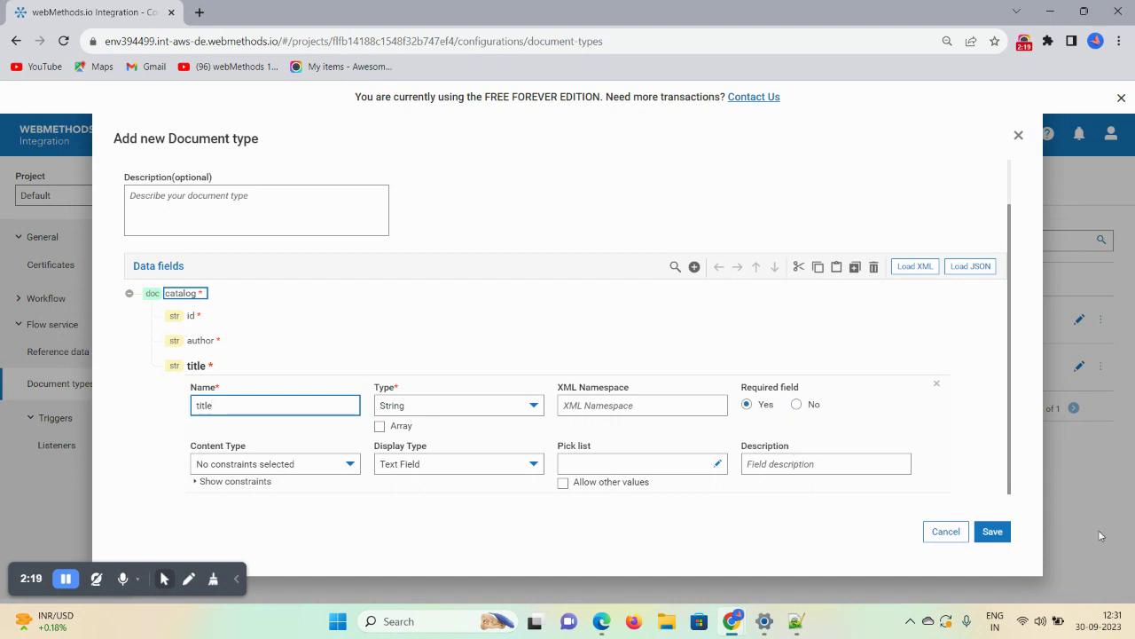
left_click(992, 533)
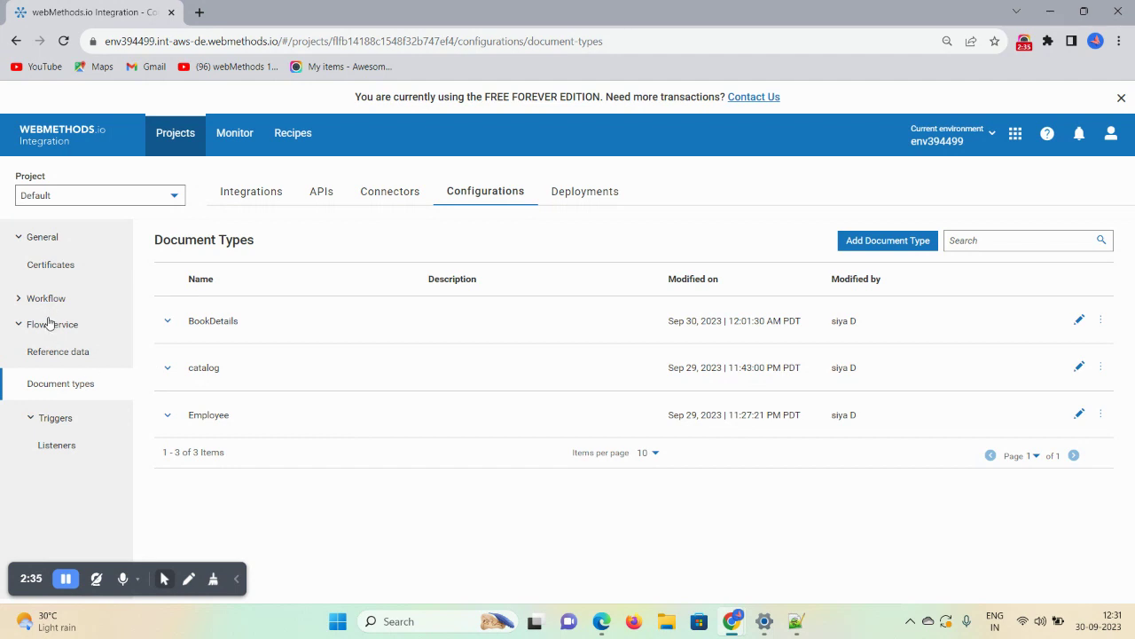
Step: Create a new flow service in the project's integrations and name it dubugLogDetails
left_click(239, 193)
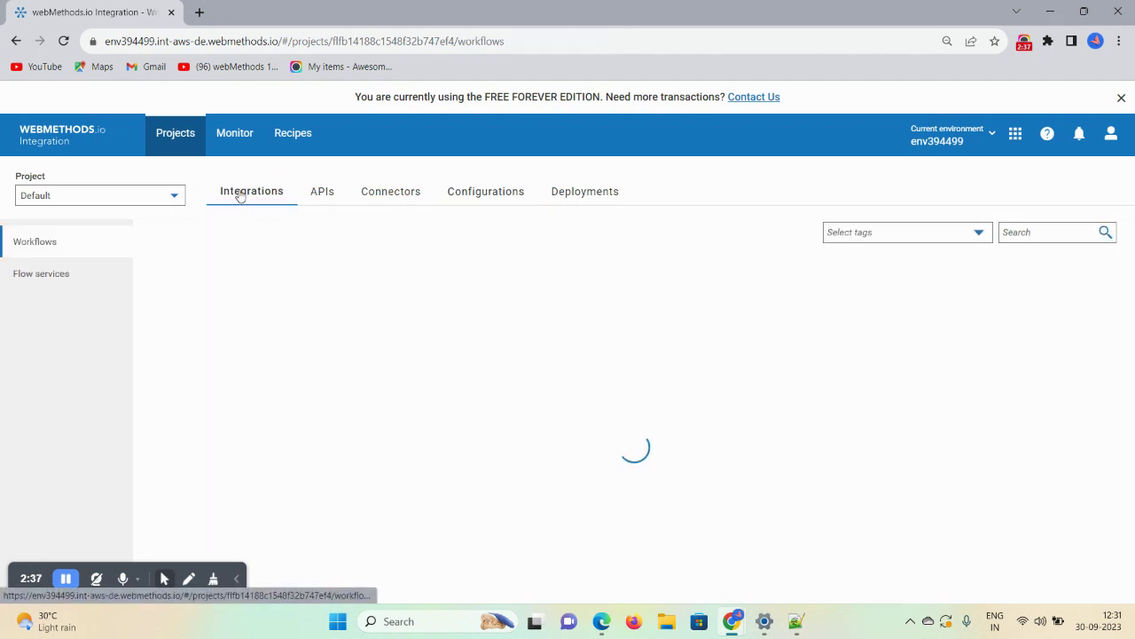
left_click(43, 276)
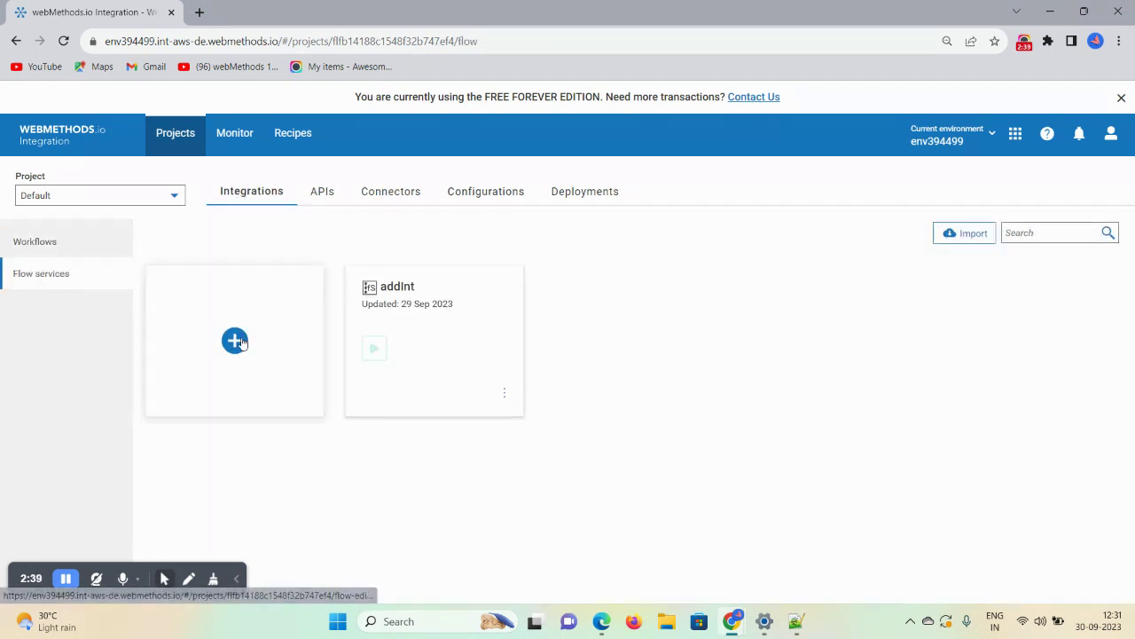
left_click(236, 341)
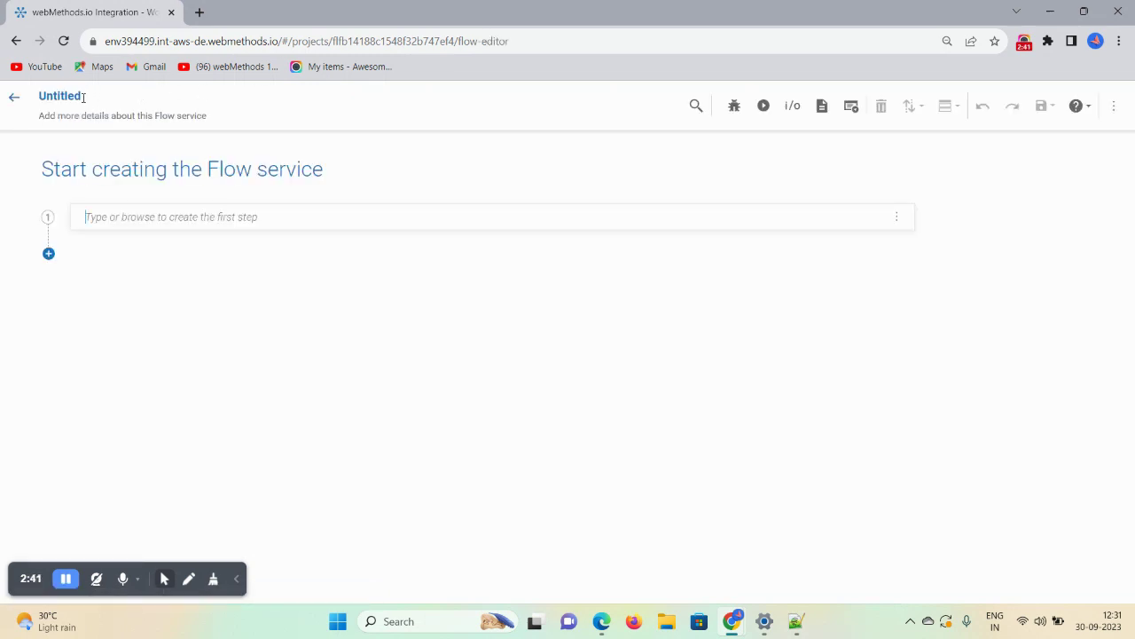
left_click(52, 96)
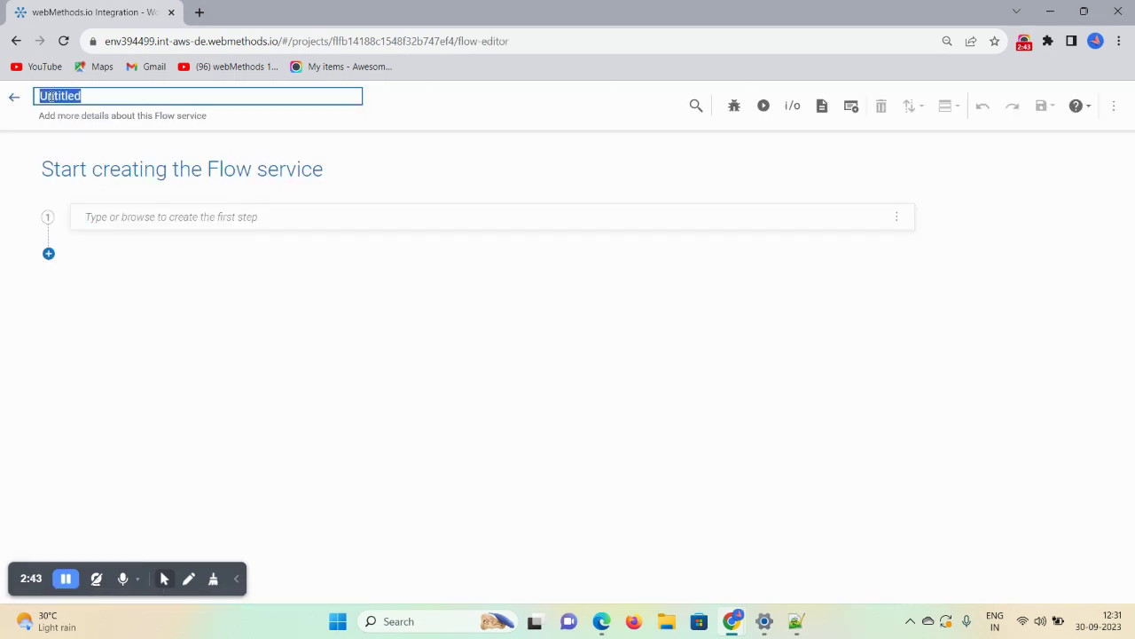
type("d")
type("ebugLo")
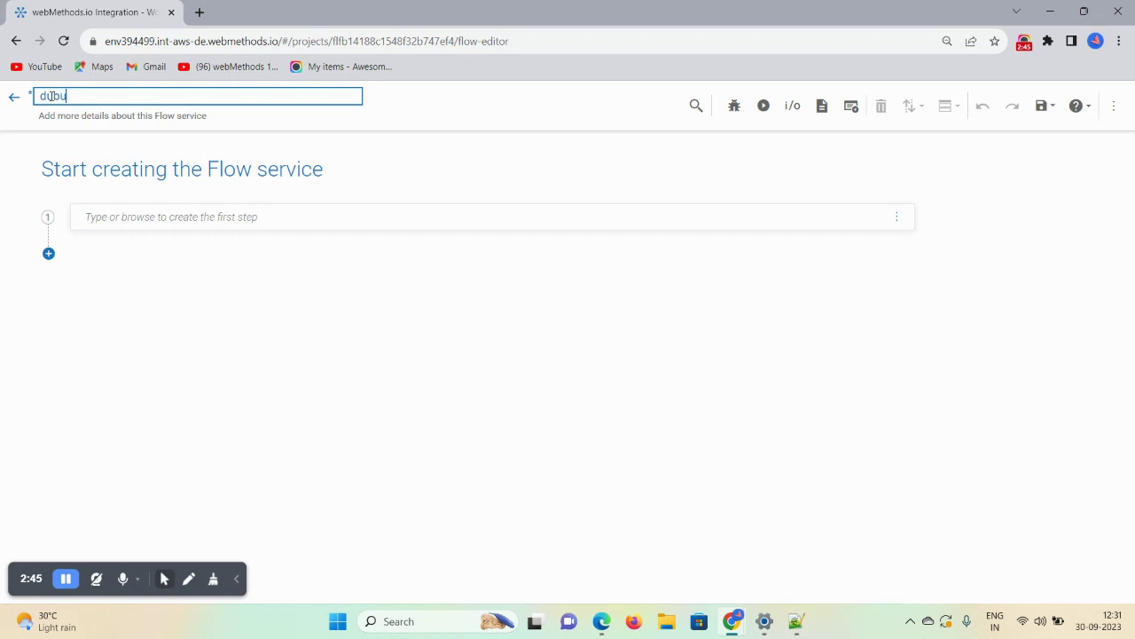
type("gDetails")
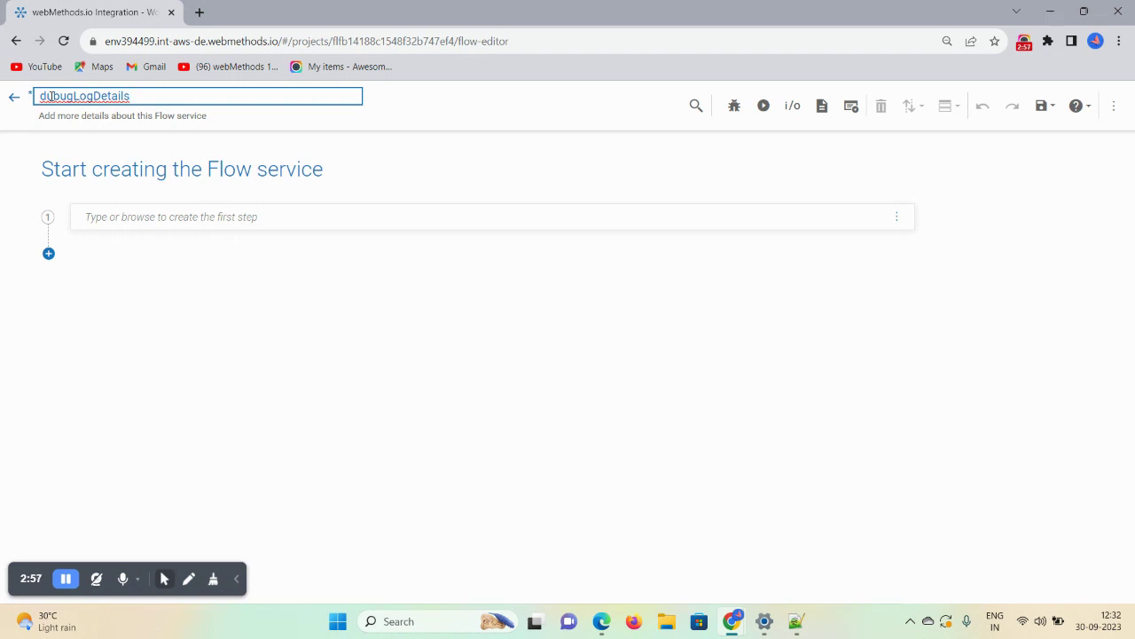
Step: Insert a Try block as the first step of the flow service
left_click(90, 216)
type("try")
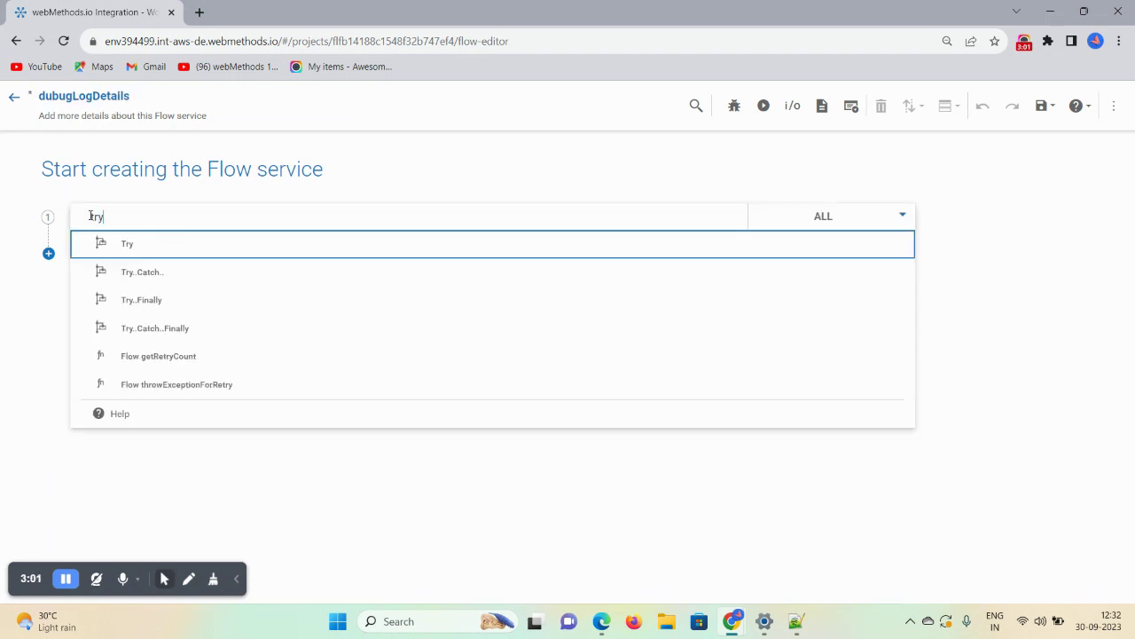
left_click(116, 246)
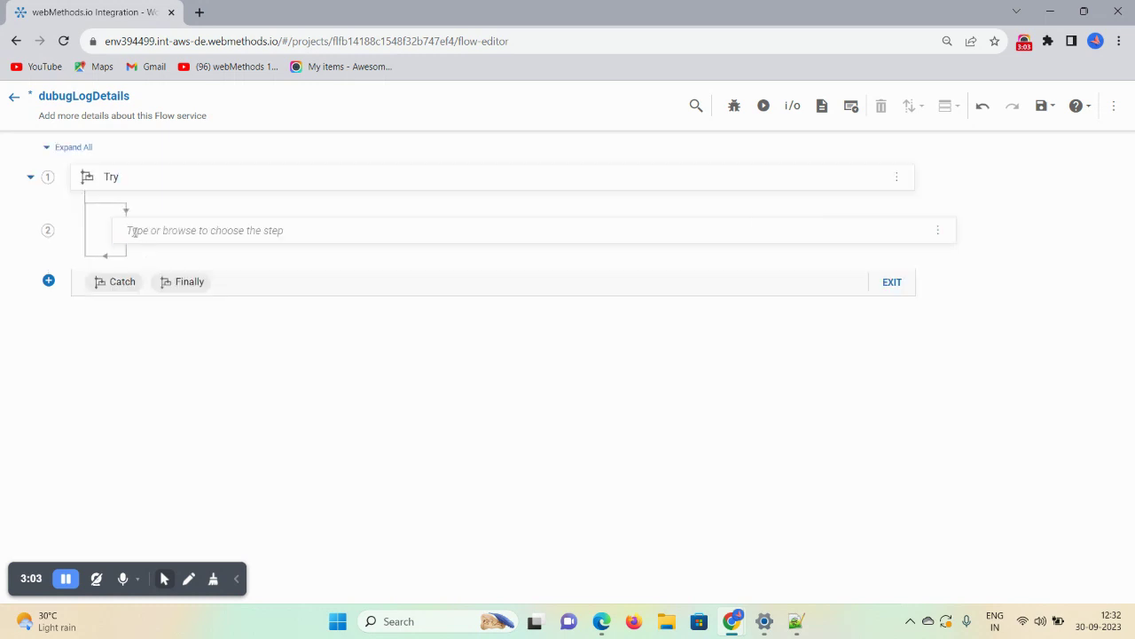
Step: Add the Flow function logCustomMessage inside the Try block and open its pipeline mapping
left_click(134, 231)
type("log")
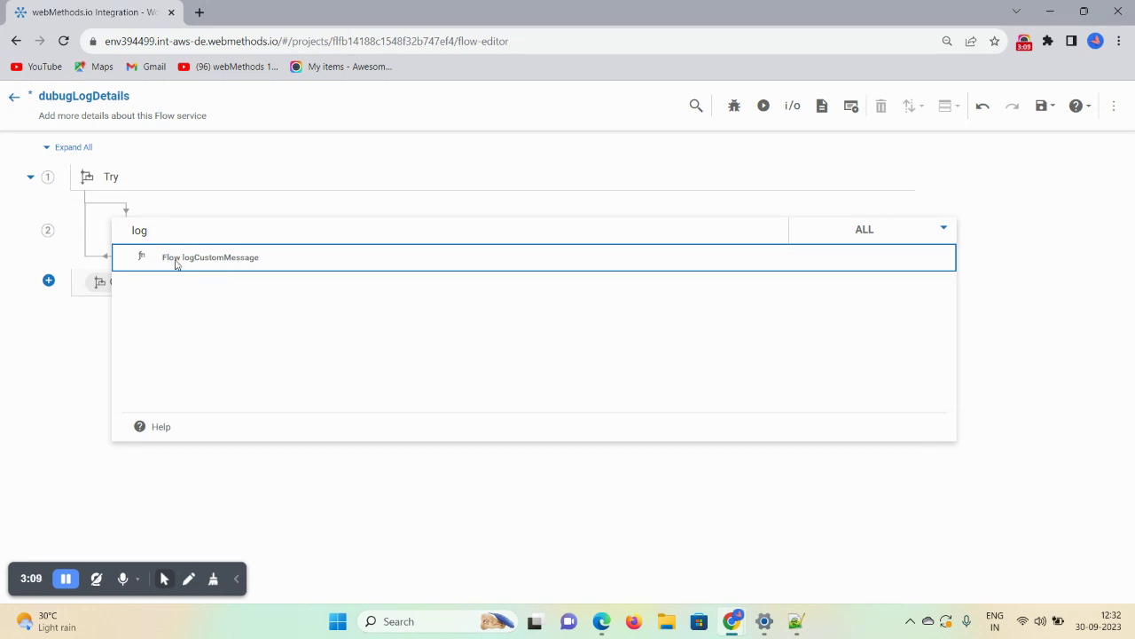
left_click(176, 266)
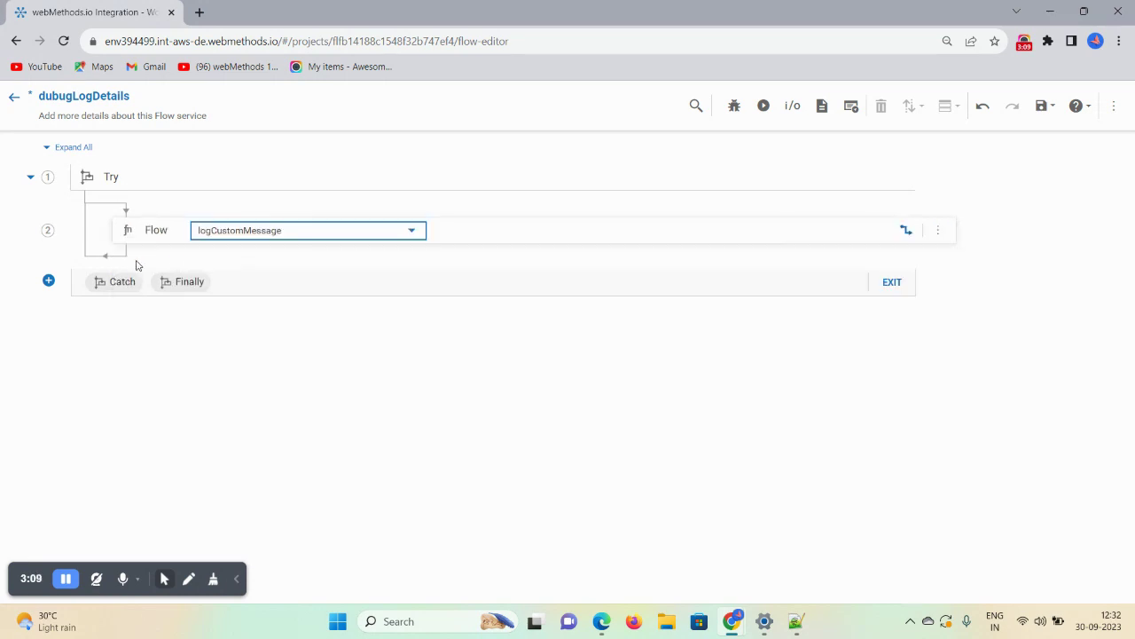
left_click(906, 233)
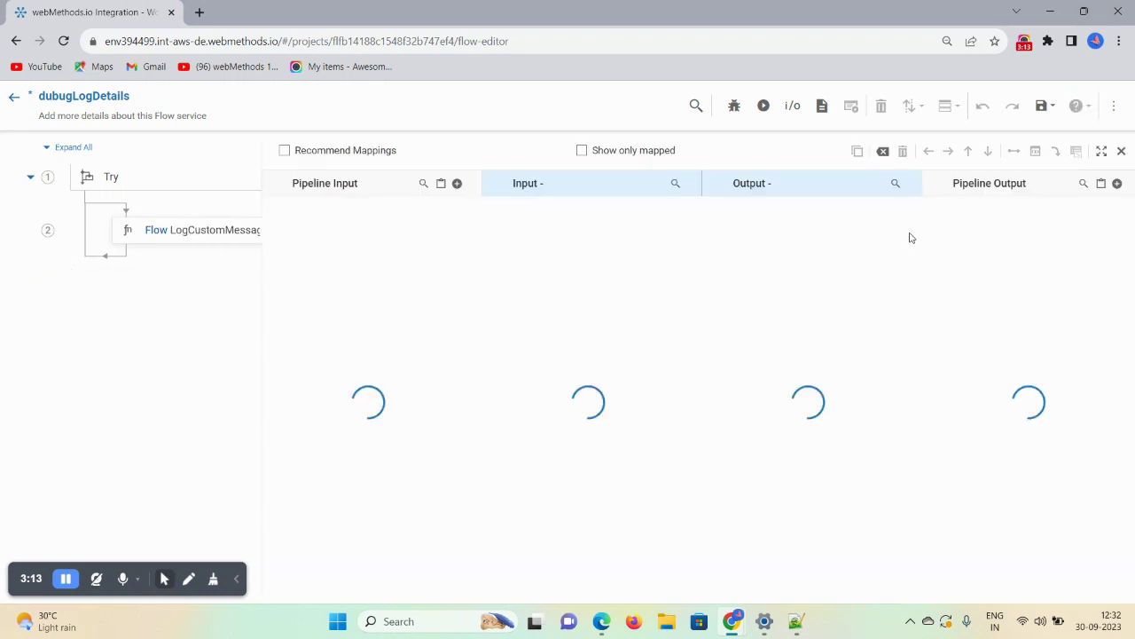
Step: Define the flow service's input fields by document reference, using the BookDetails document type
left_click(791, 105)
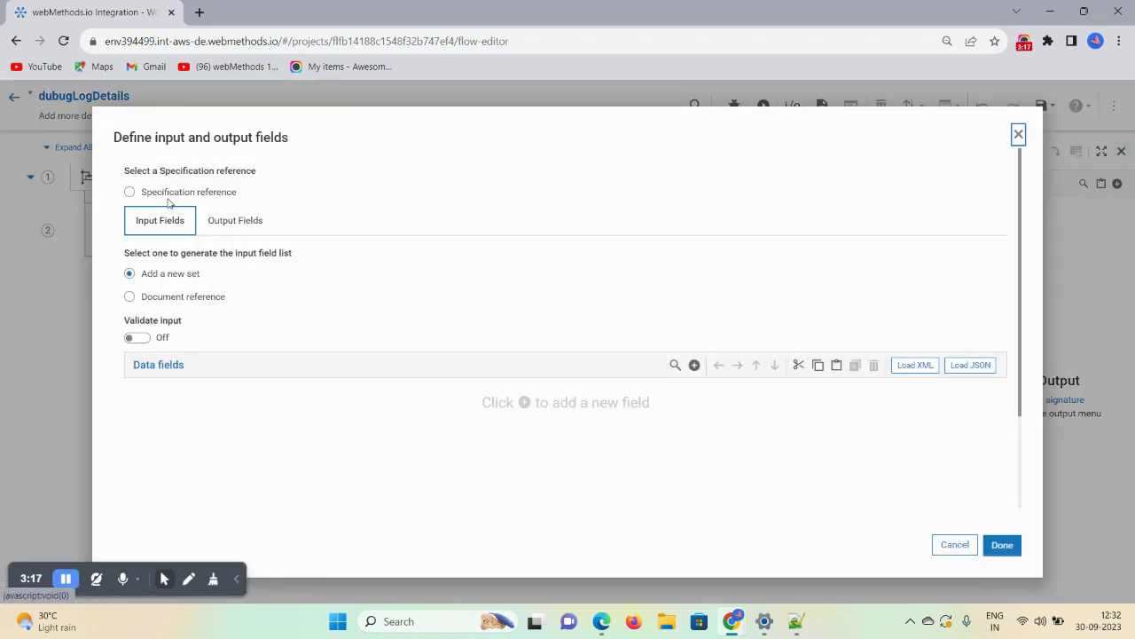
left_click(130, 297)
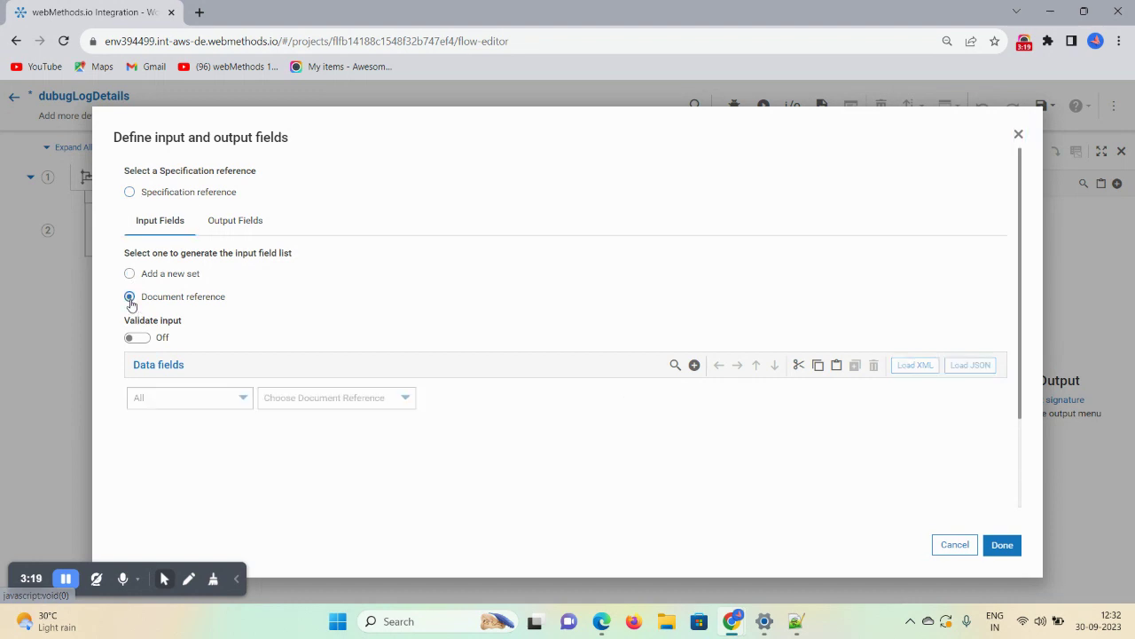
left_click(321, 401)
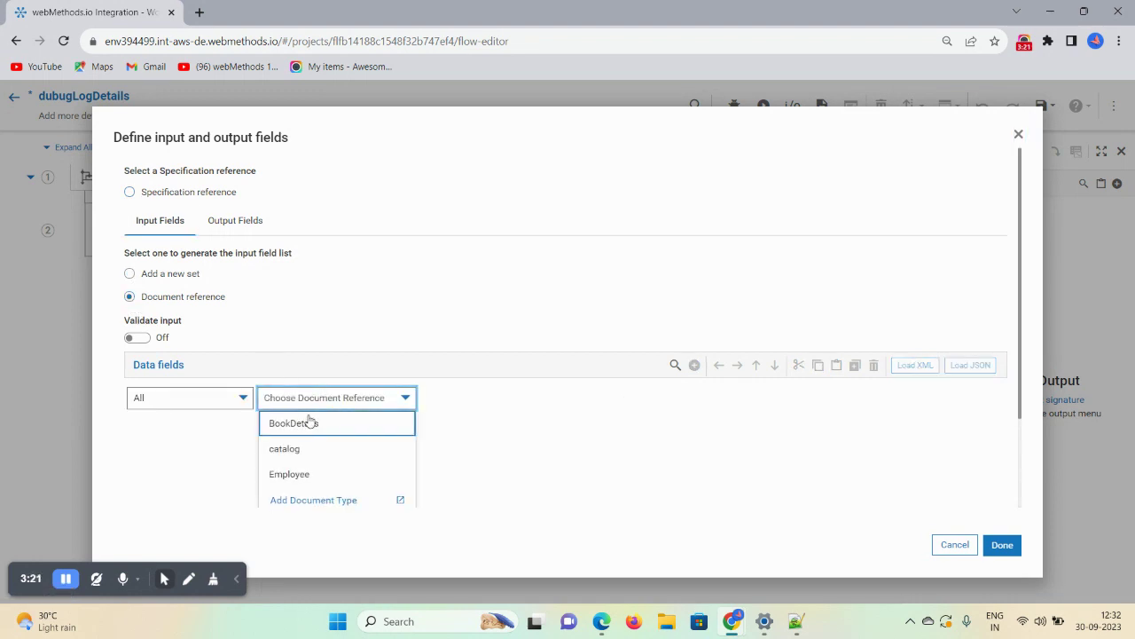
left_click(307, 423)
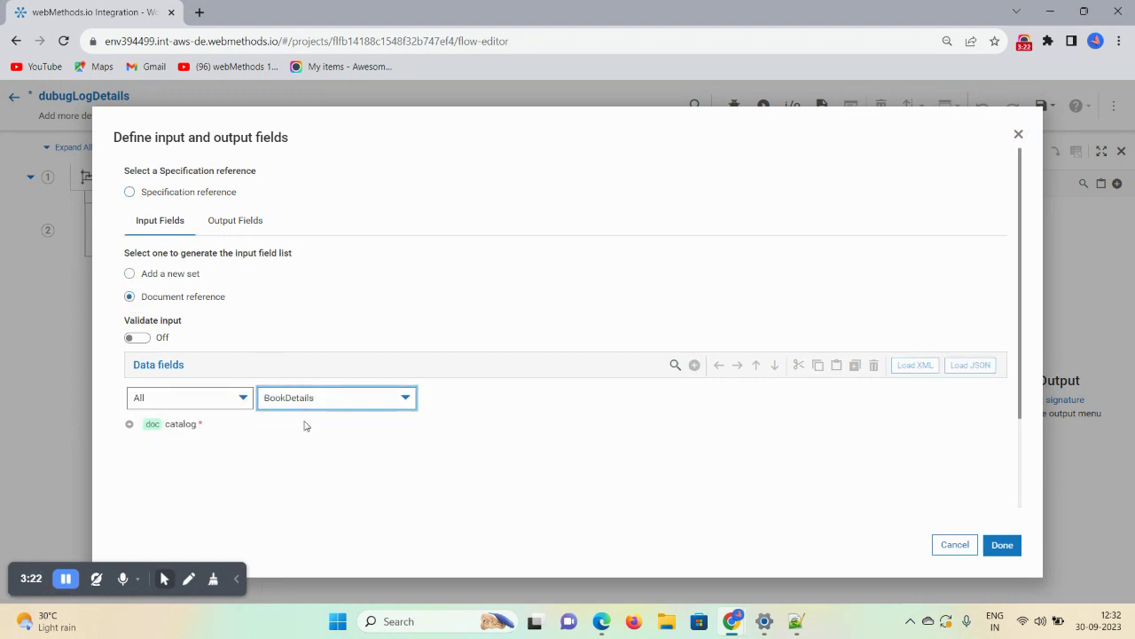
left_click(1002, 549)
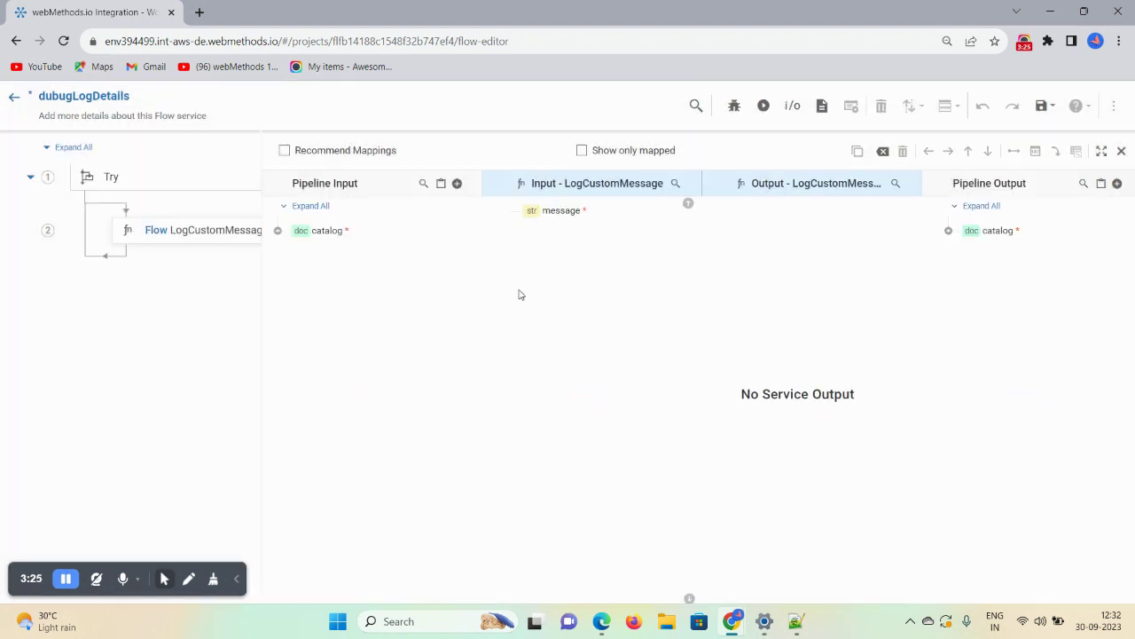
Step: Map the catalog document's title field to the message input of LogCustomMessage and save the flow service
left_click(278, 231)
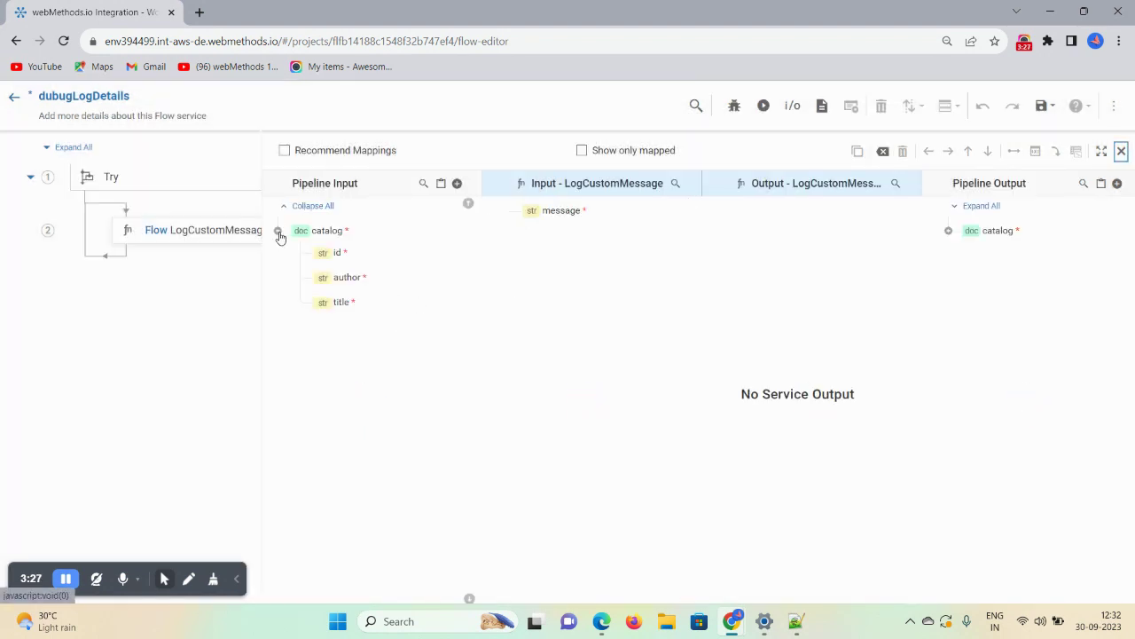
mouse_move(337, 304)
left_mouse_down()
mouse_move(581, 222)
mouse_move(568, 218)
left_mouse_up()
left_click(1043, 108)
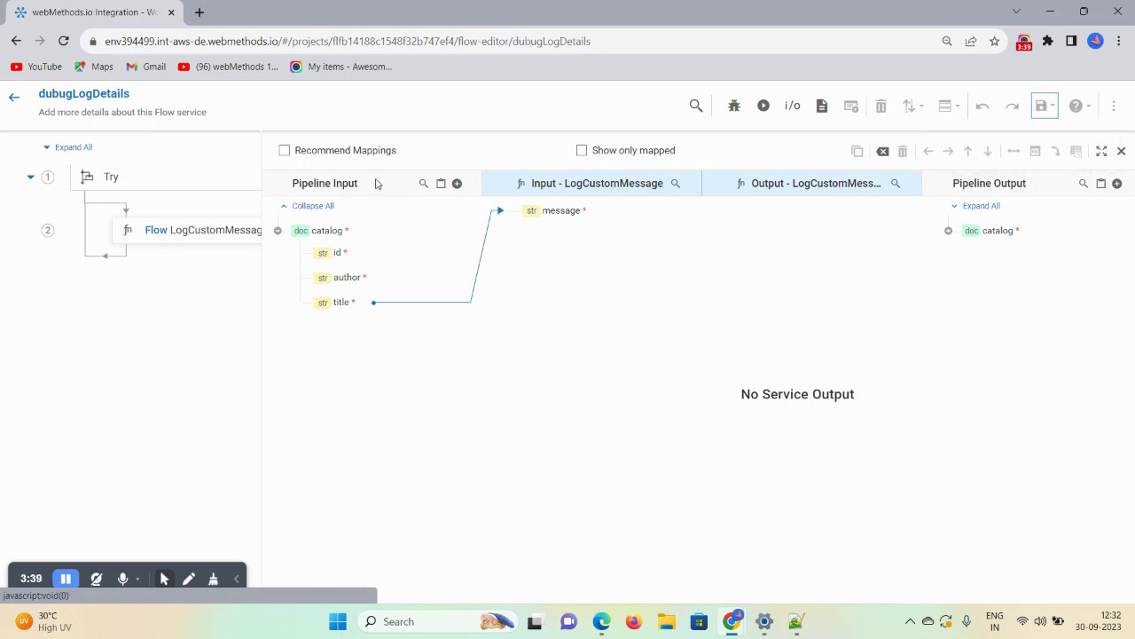
Step: Review the flow service's input definition, then examine the document types in the project's flow service configurations
left_click(792, 107)
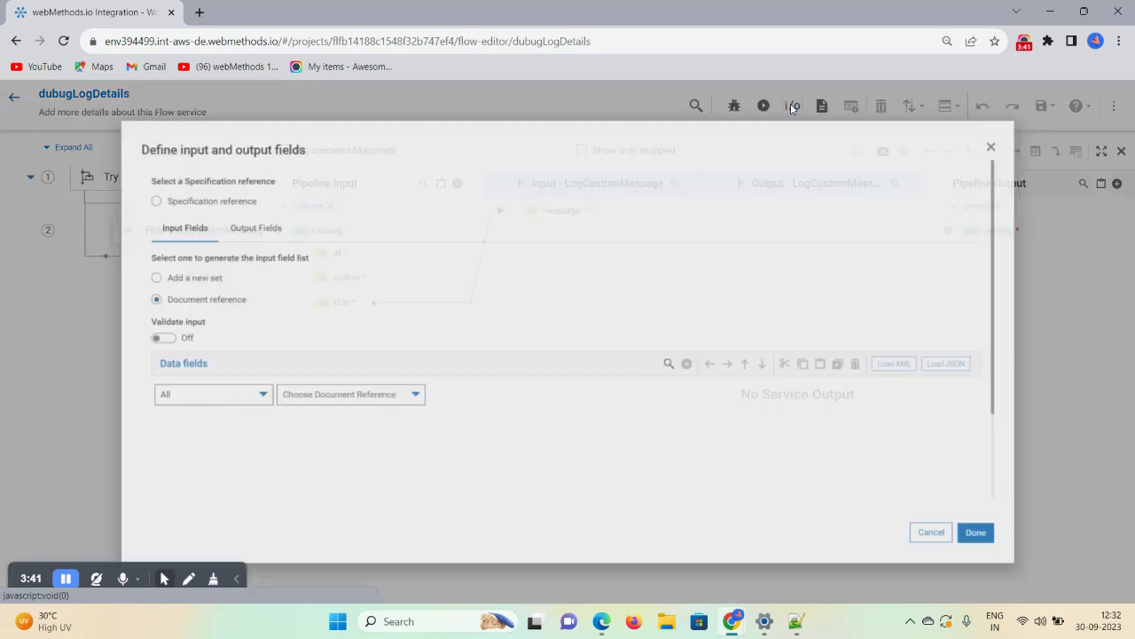
left_click(1019, 135)
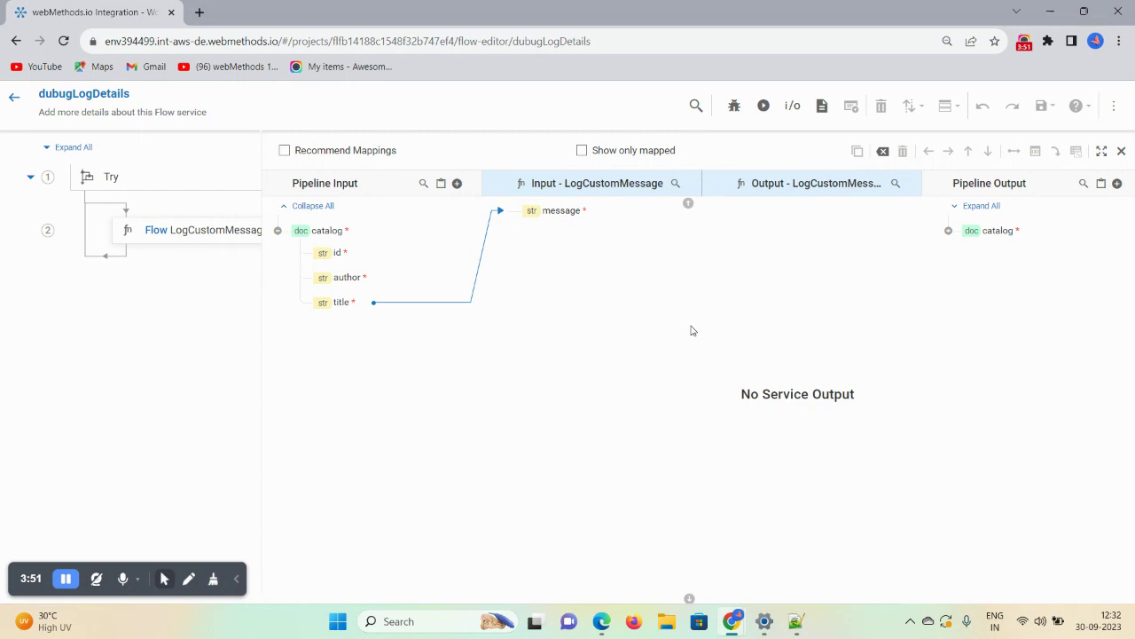
left_click(13, 100)
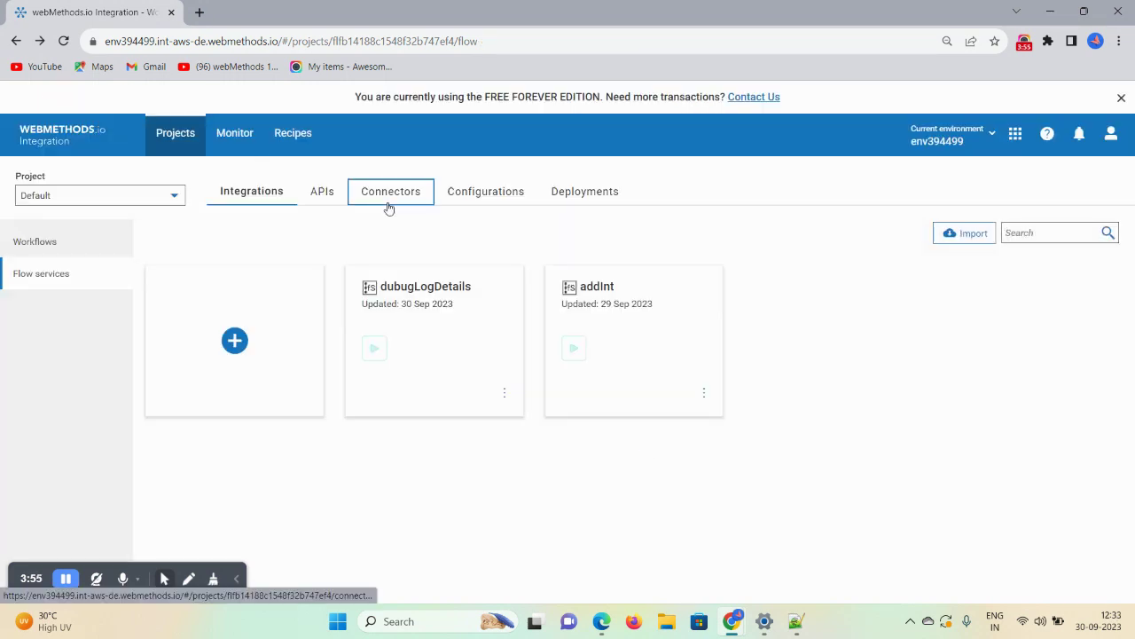
left_click(388, 207)
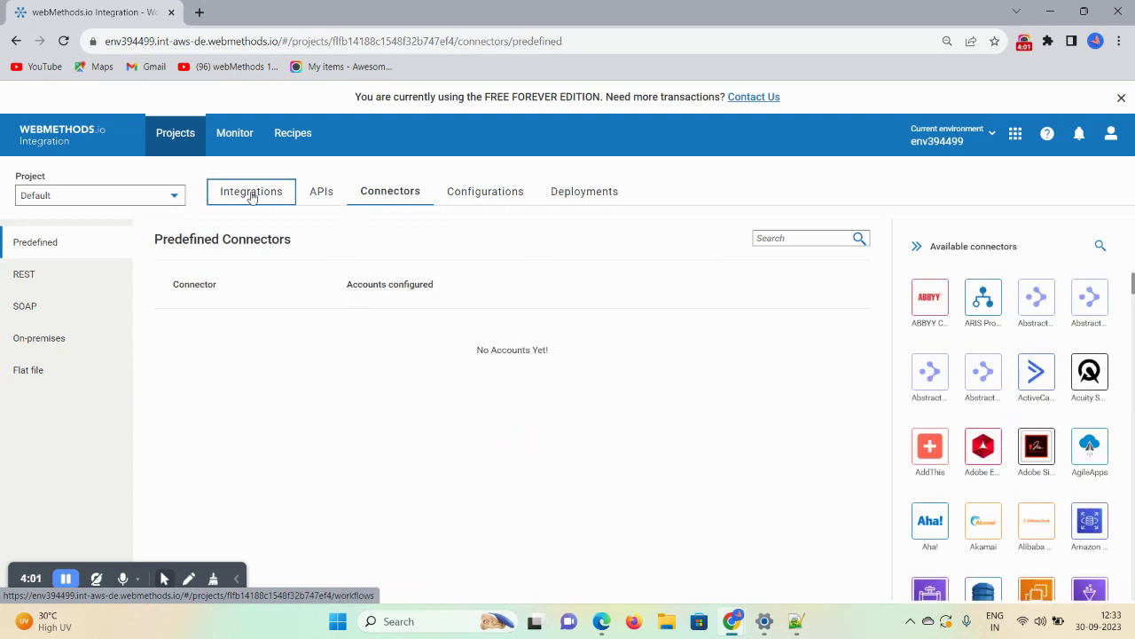
left_click(460, 199)
left_click(37, 327)
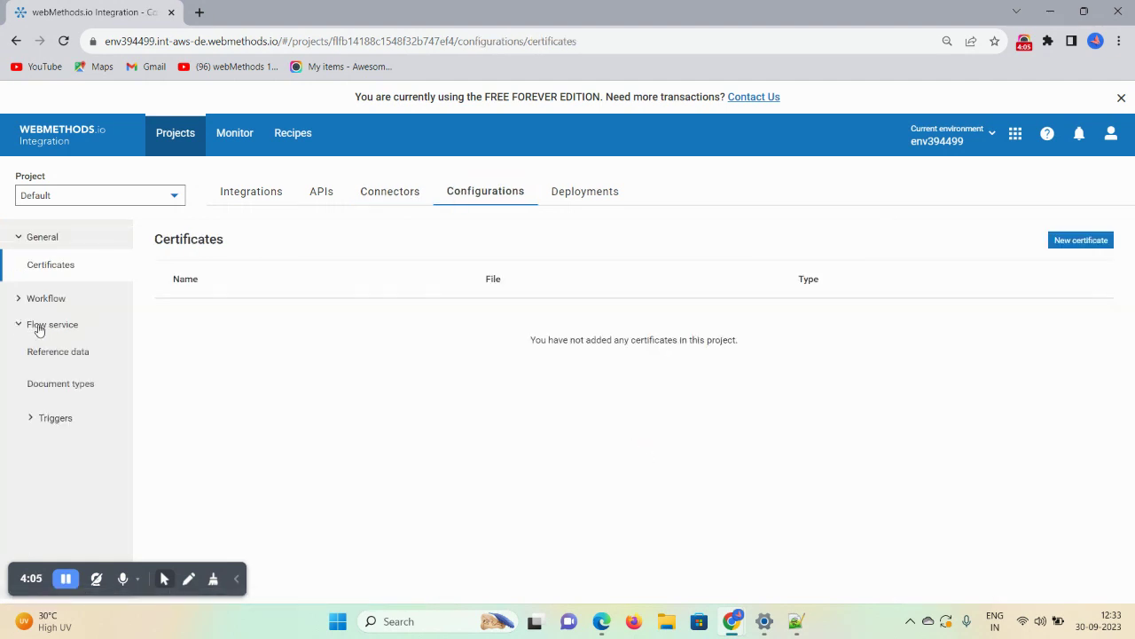
left_click(46, 382)
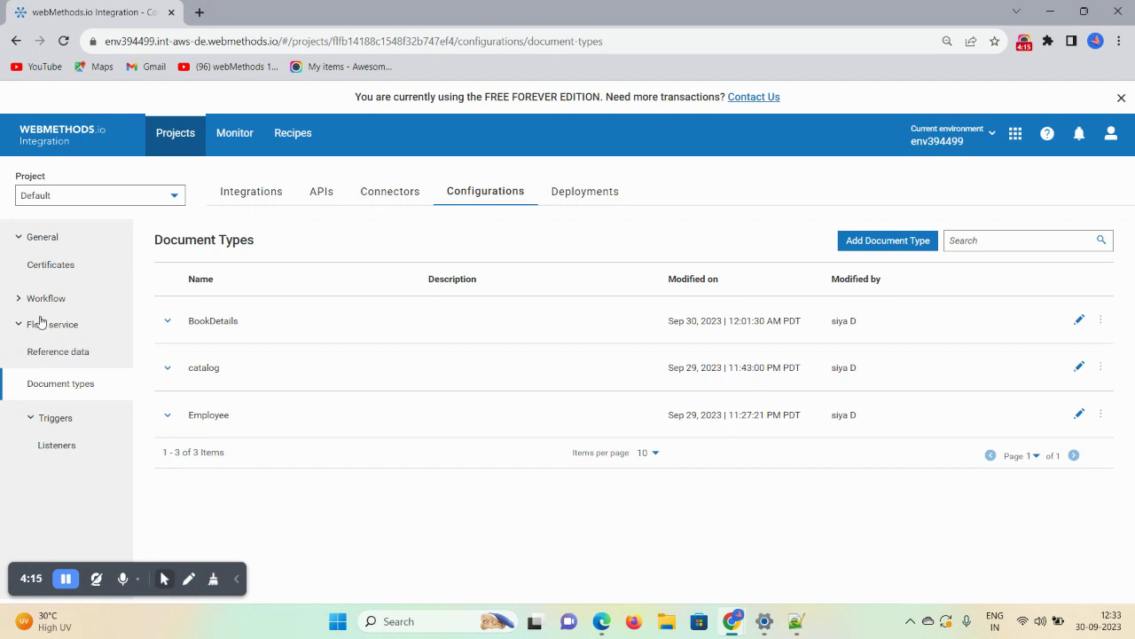
Step: Return to the project's flow services and reopen dubugLogDetails for editing
left_click(237, 195)
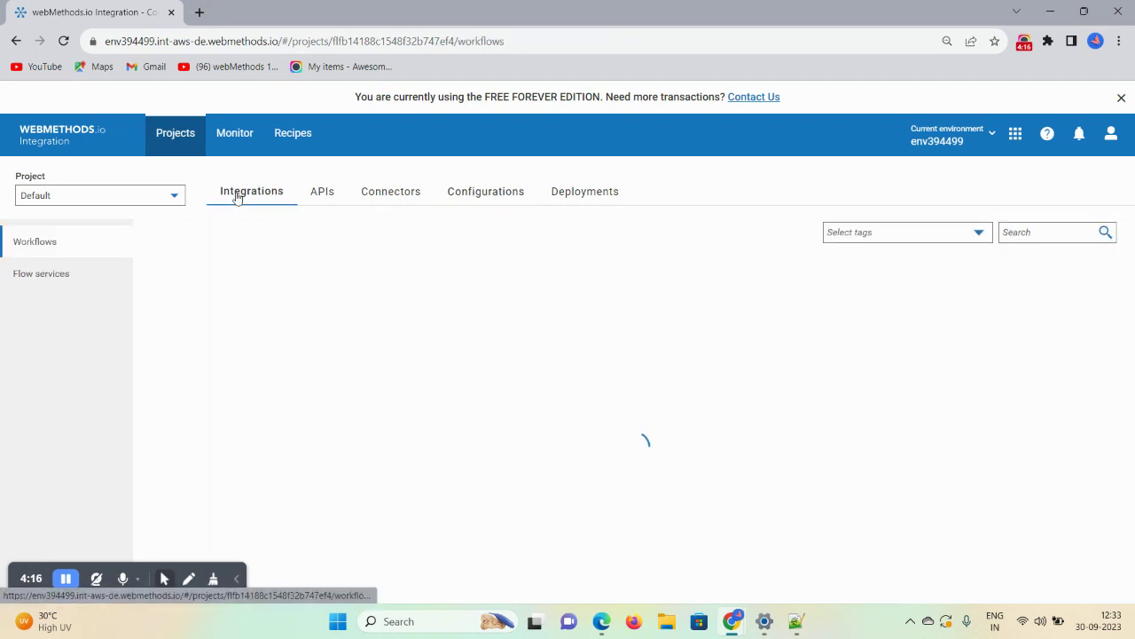
left_click(71, 277)
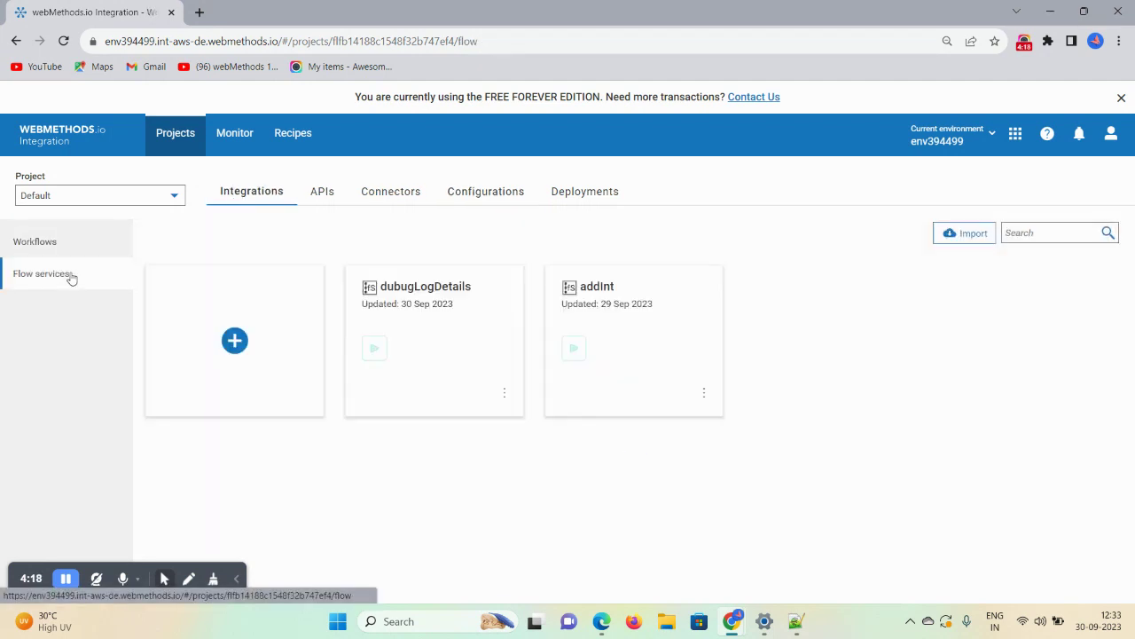
left_click(415, 293)
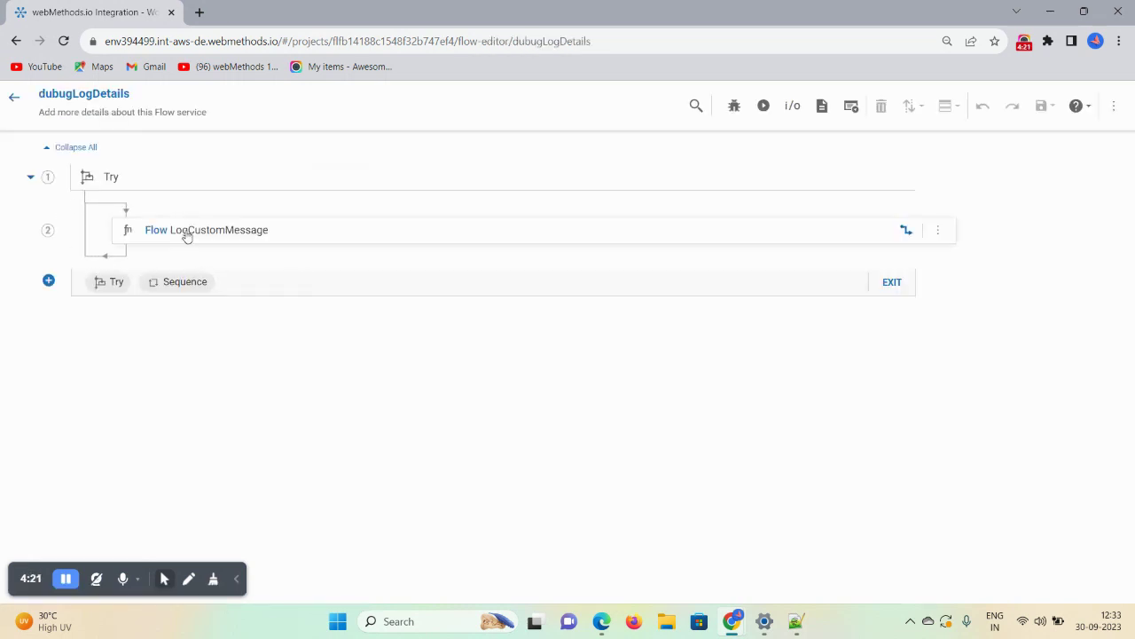
Step: Add a Catch block after the Try block in the flow service
left_click(219, 287)
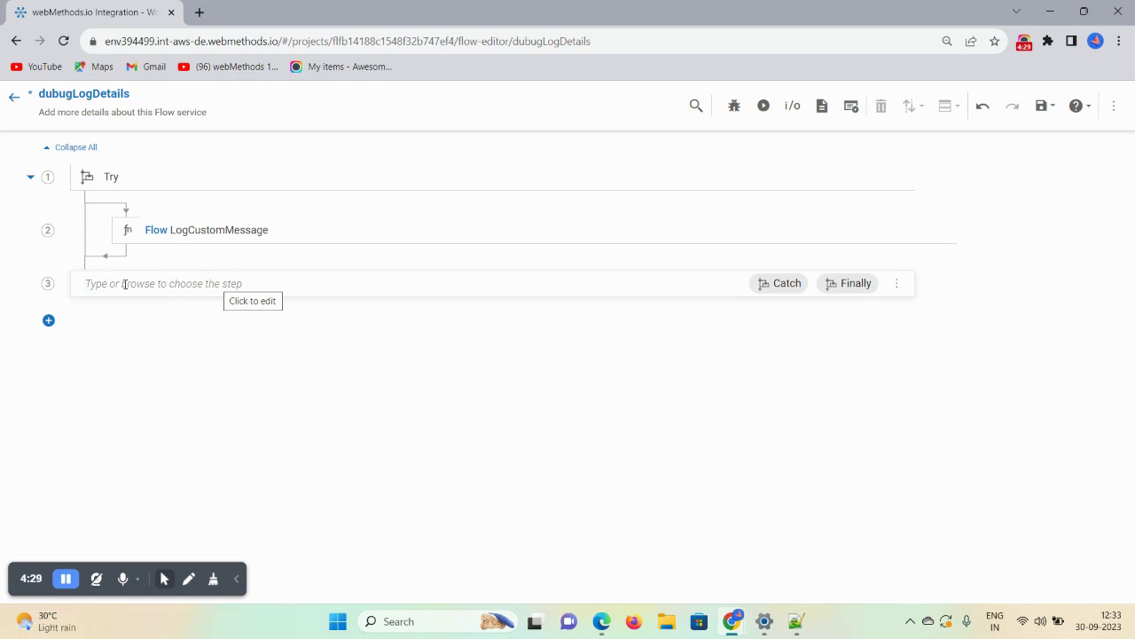
type("cat")
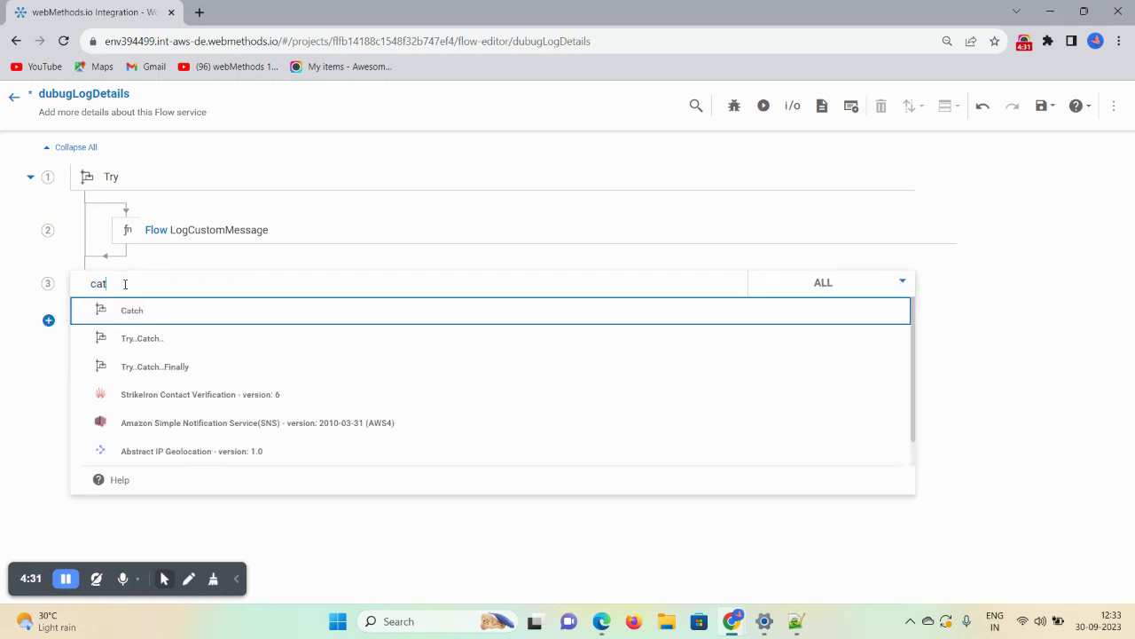
left_click(143, 312)
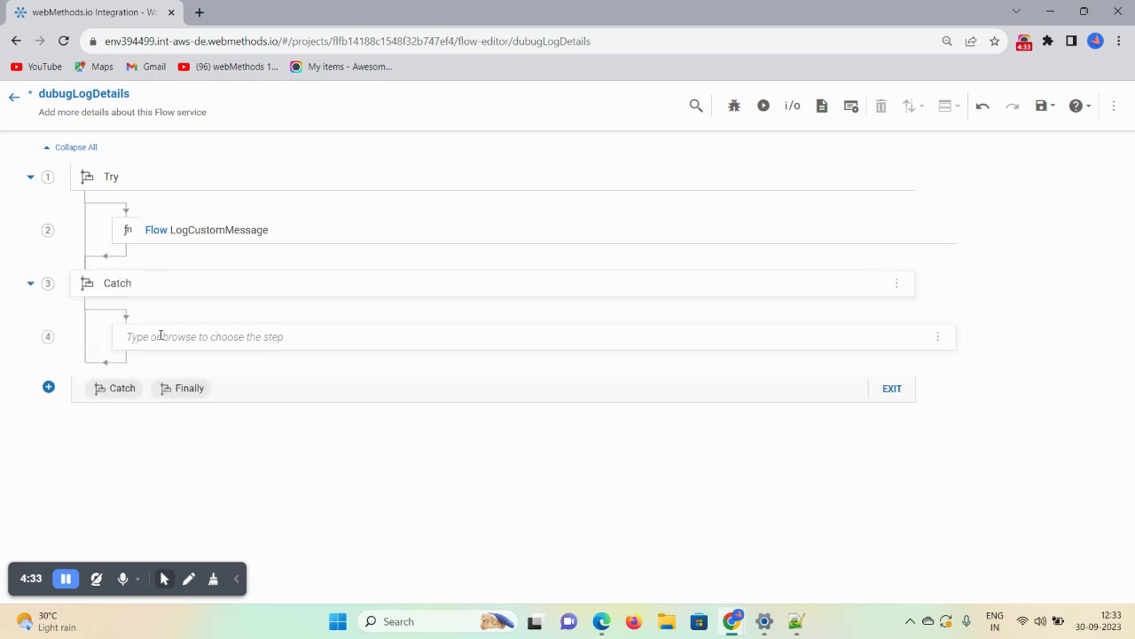
Step: Add the Flow function getLastError inside the Catch block, check its pipeline mapping, and save the flow service
left_click(161, 337)
type("get")
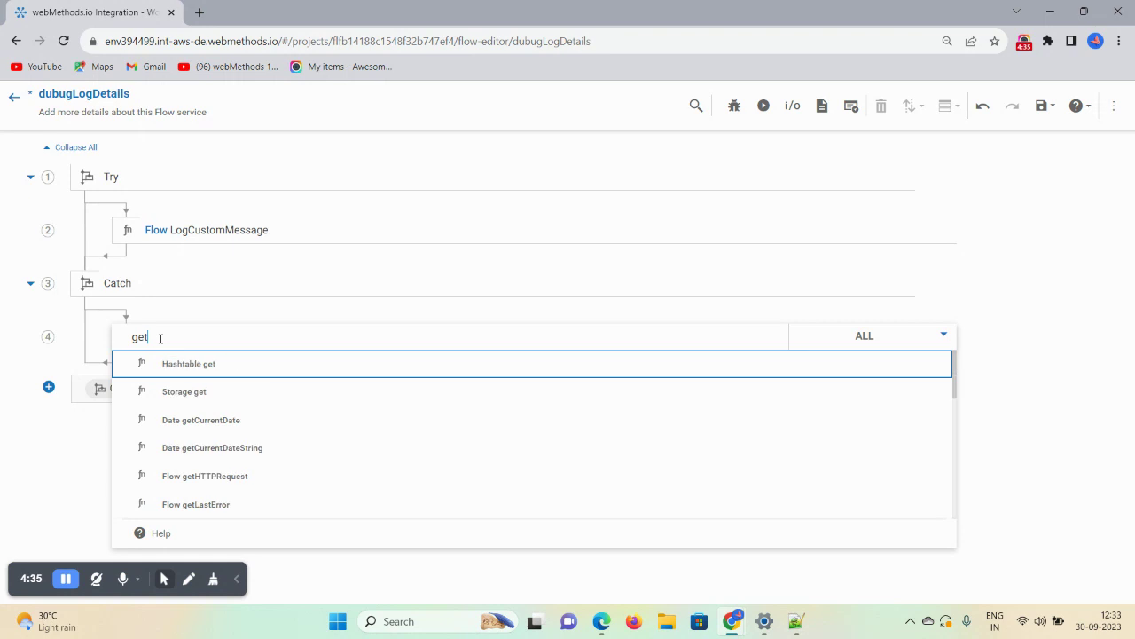
left_click(203, 504)
left_click(909, 338)
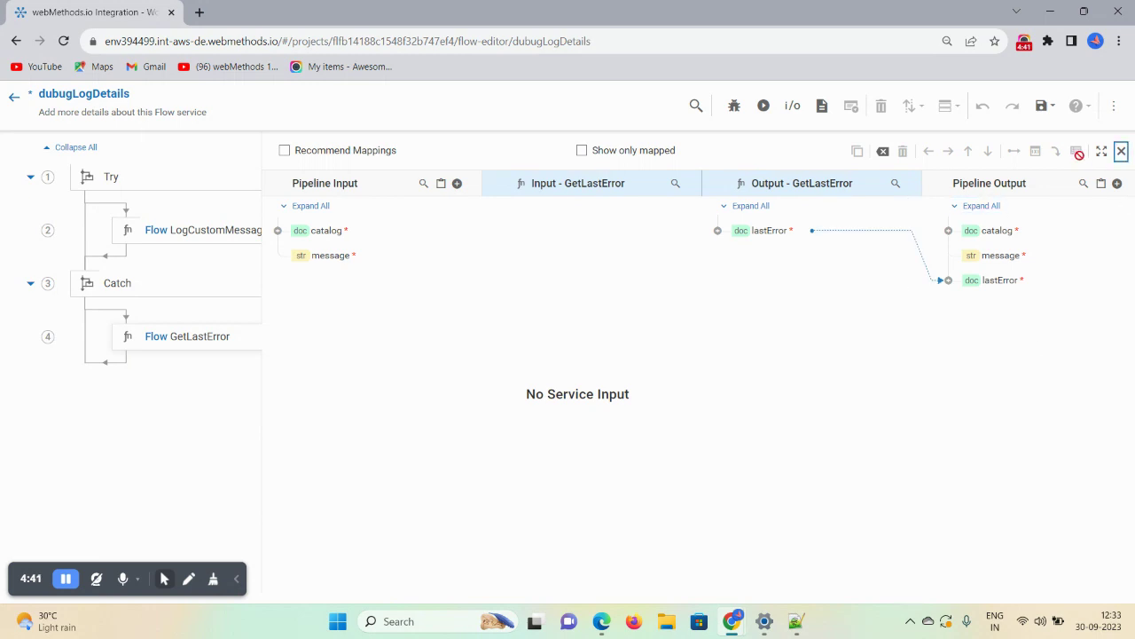
left_click(1121, 151)
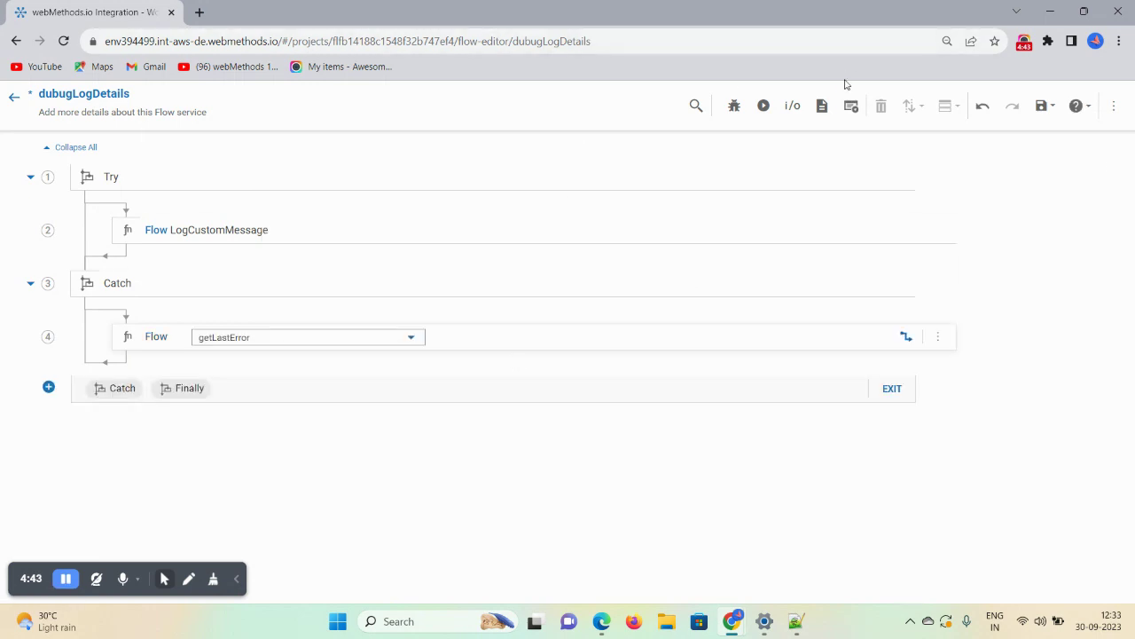
left_click(1042, 105)
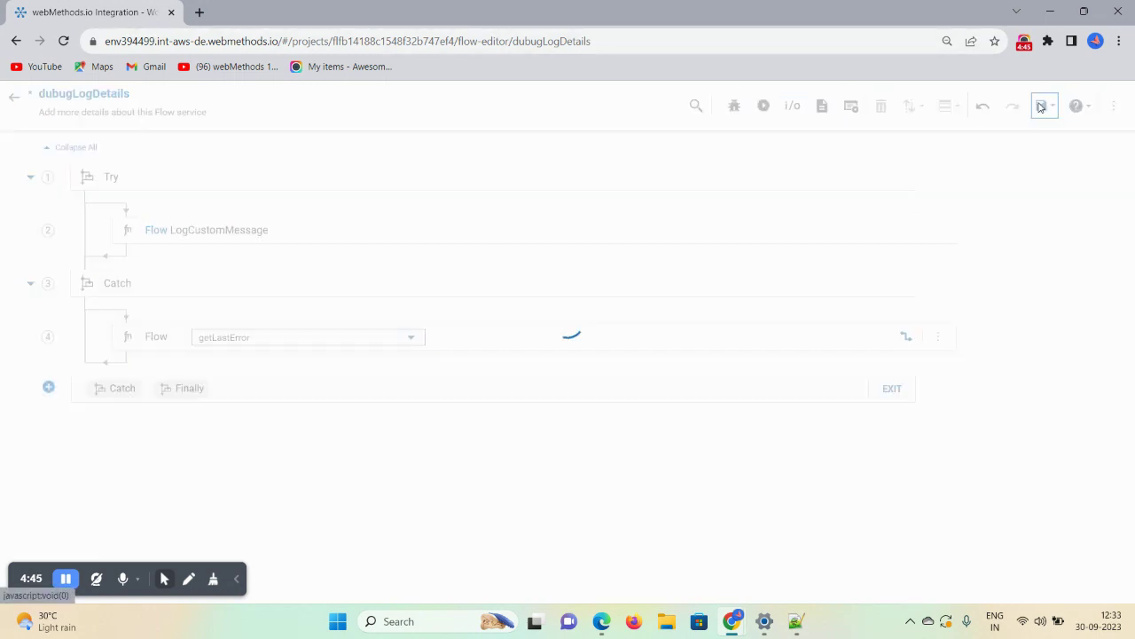
Step: Run the flow service with the catalog title input set to "storytell"
left_click(764, 106)
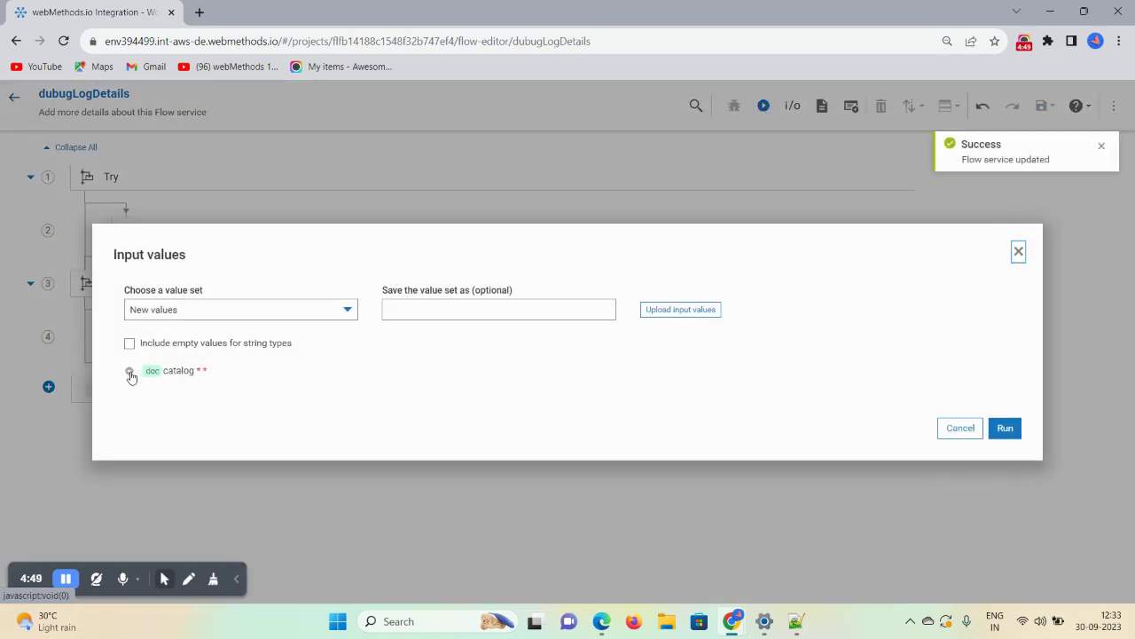
left_click(129, 374)
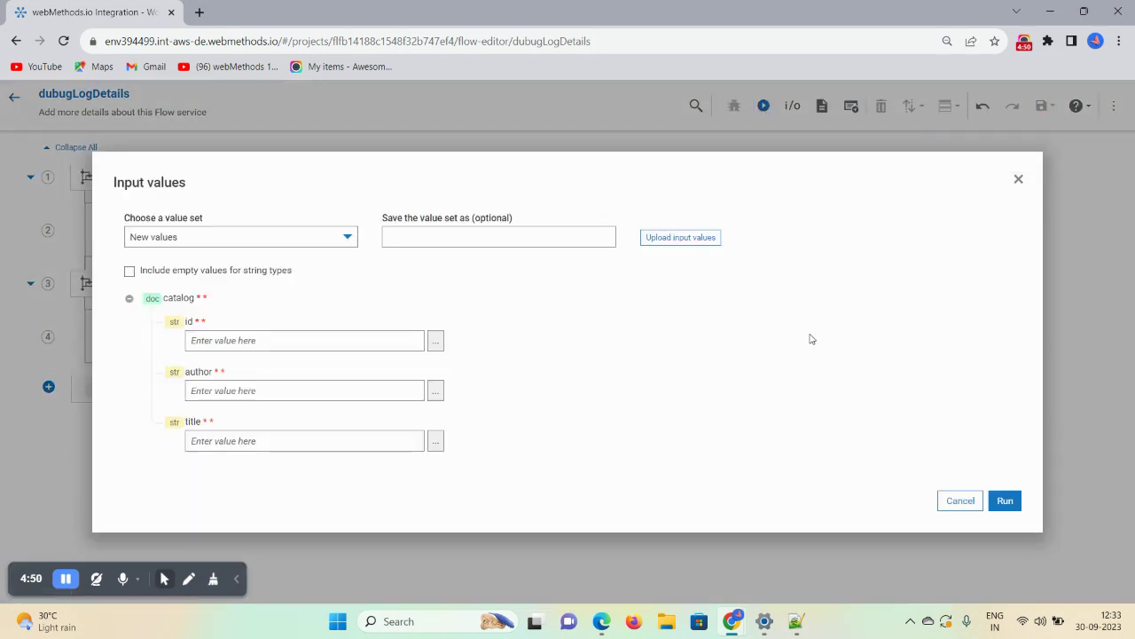
left_click(243, 441)
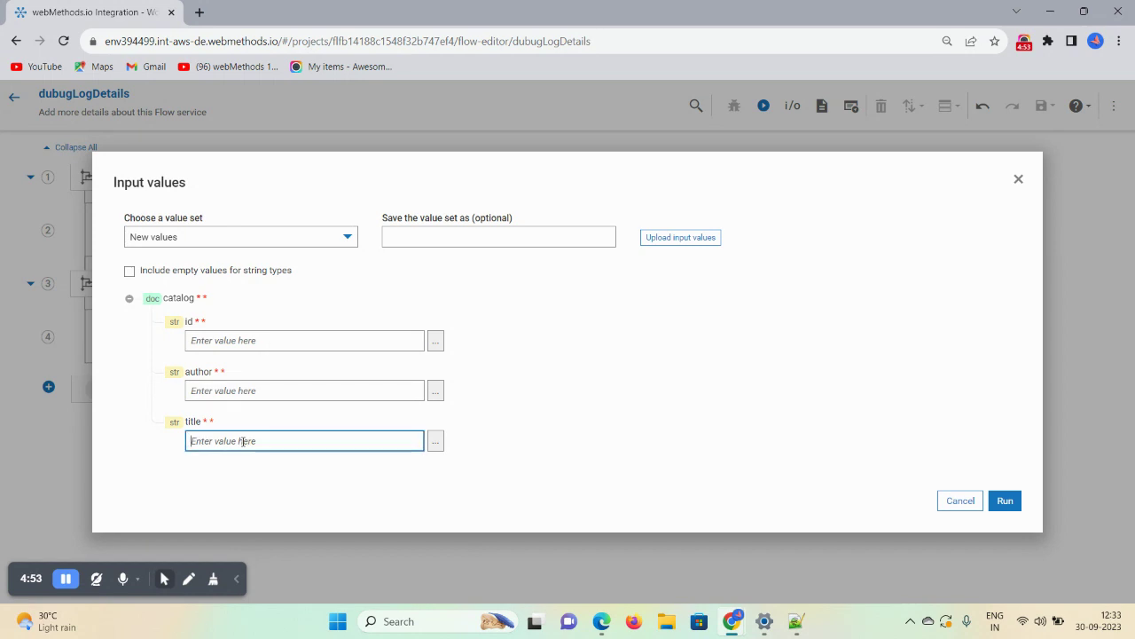
type("storytell")
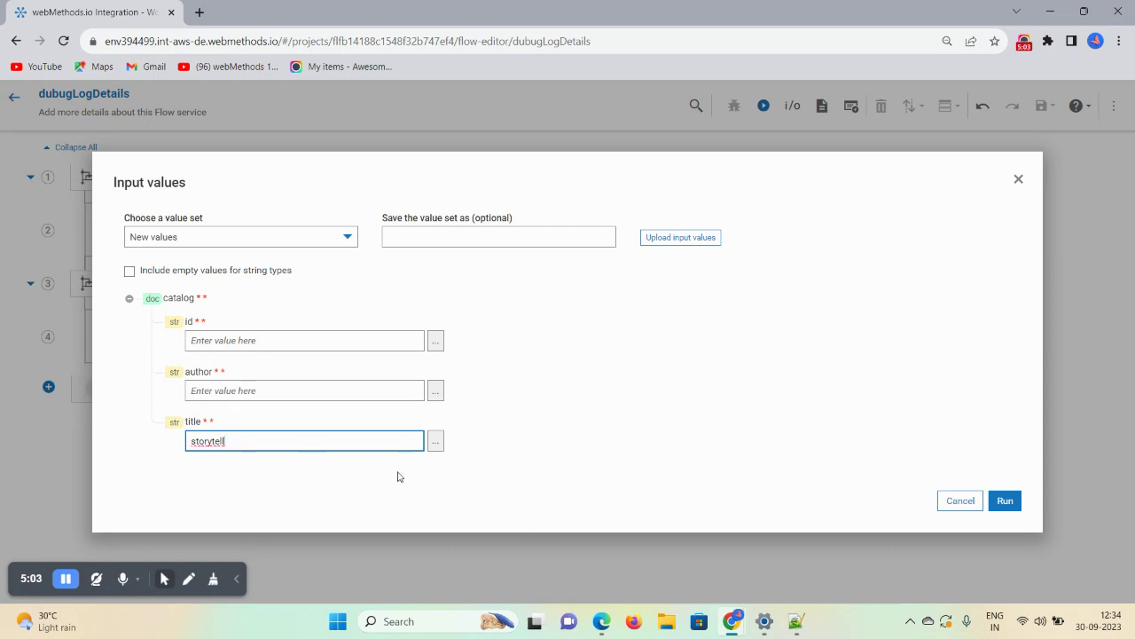
left_click(1019, 503)
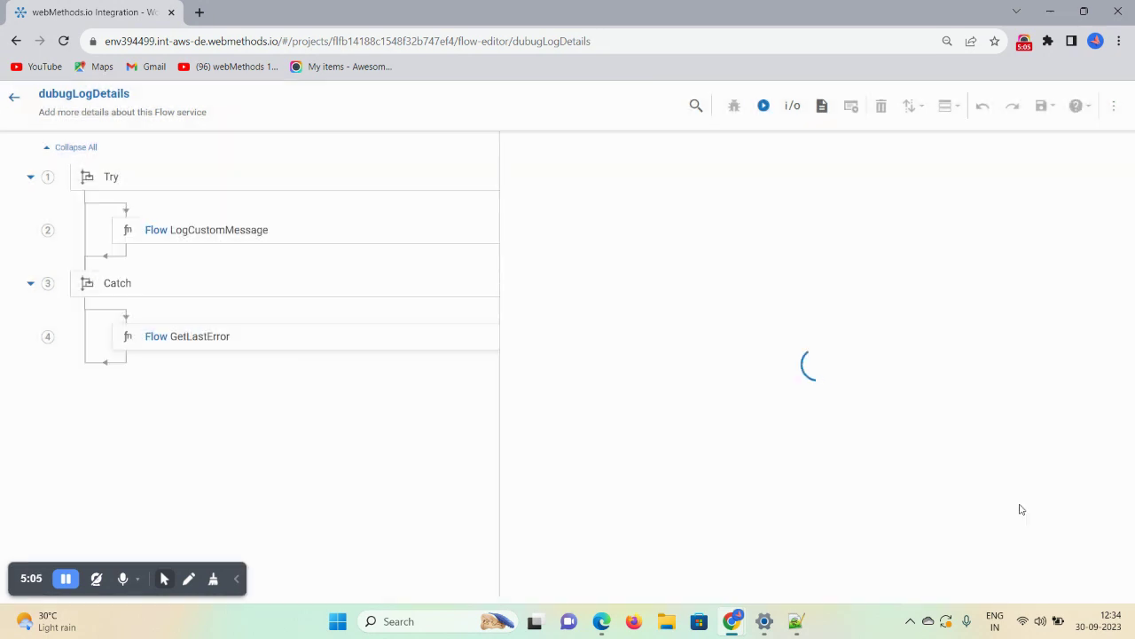